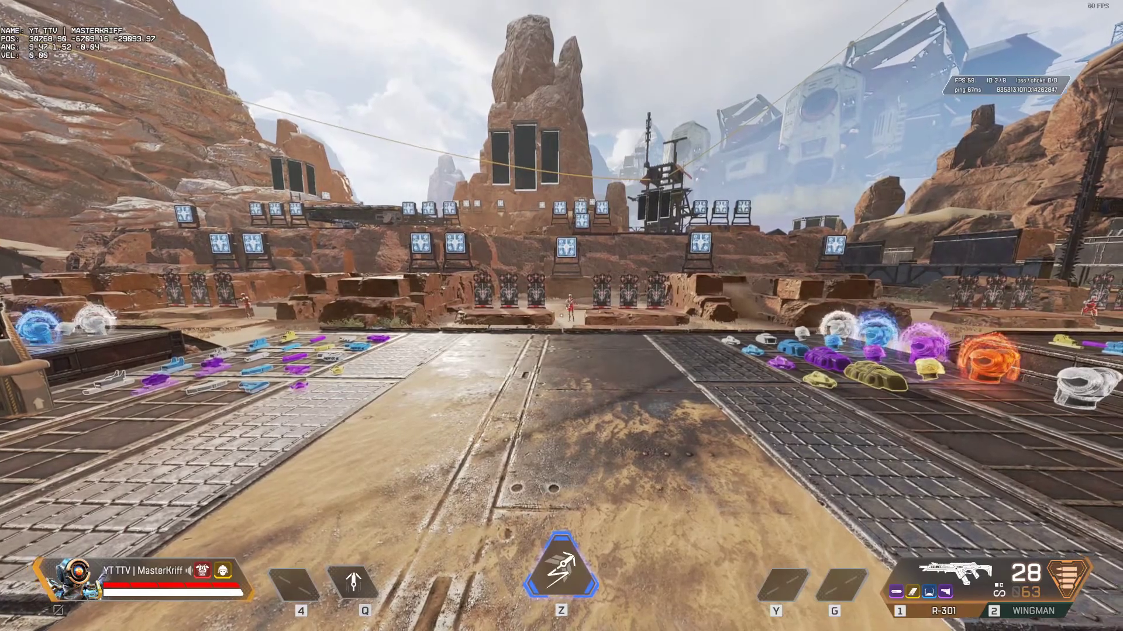
key("w")
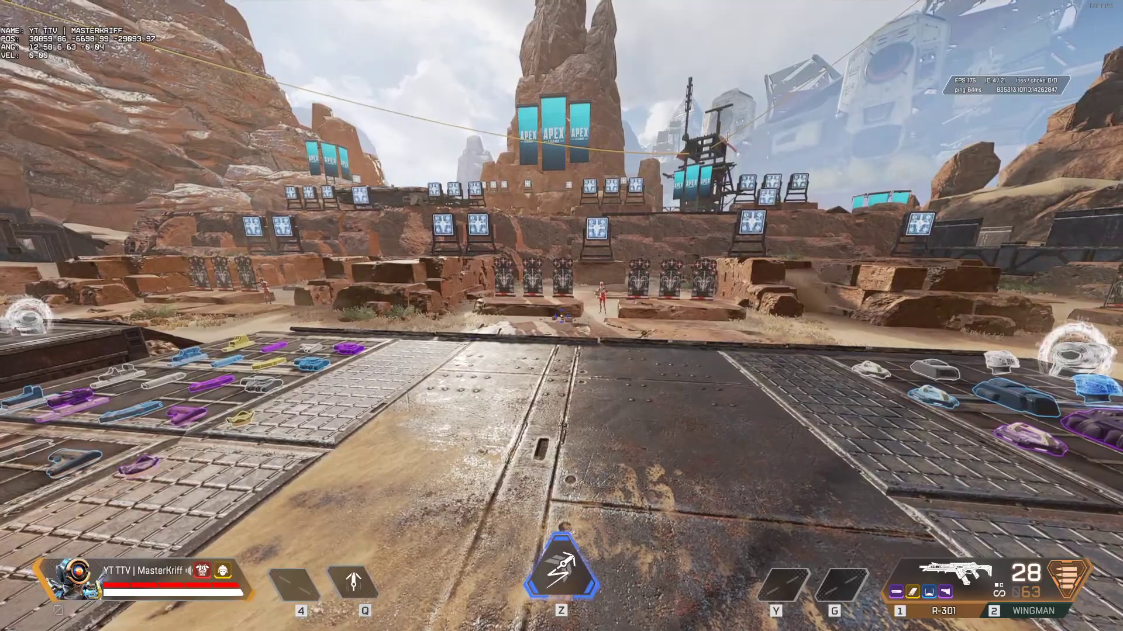
key("w")
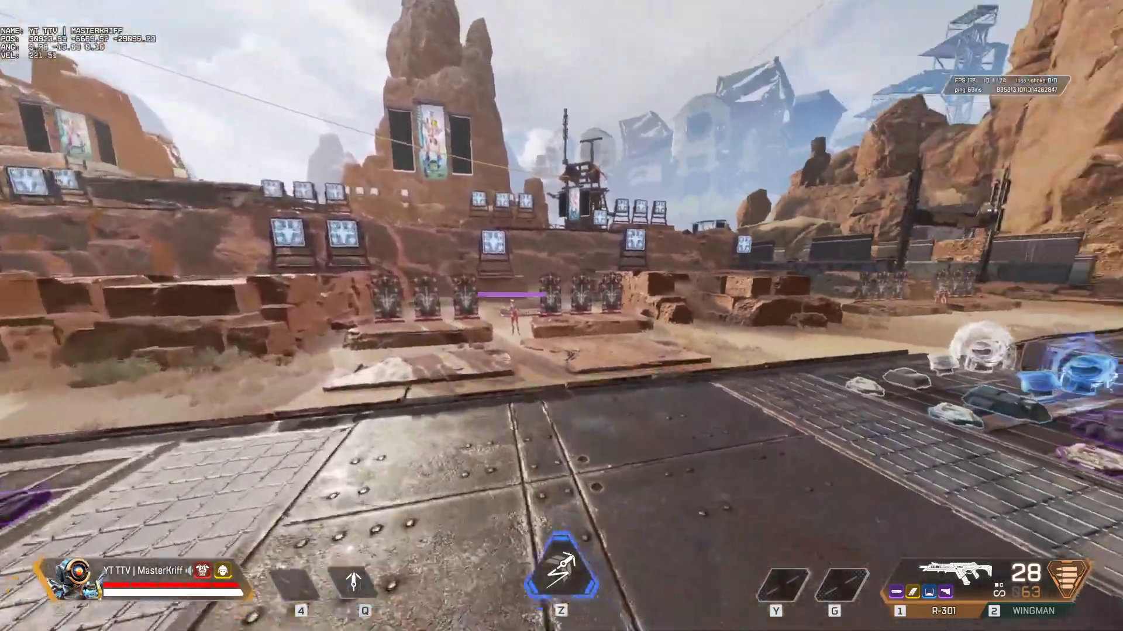
key("s")
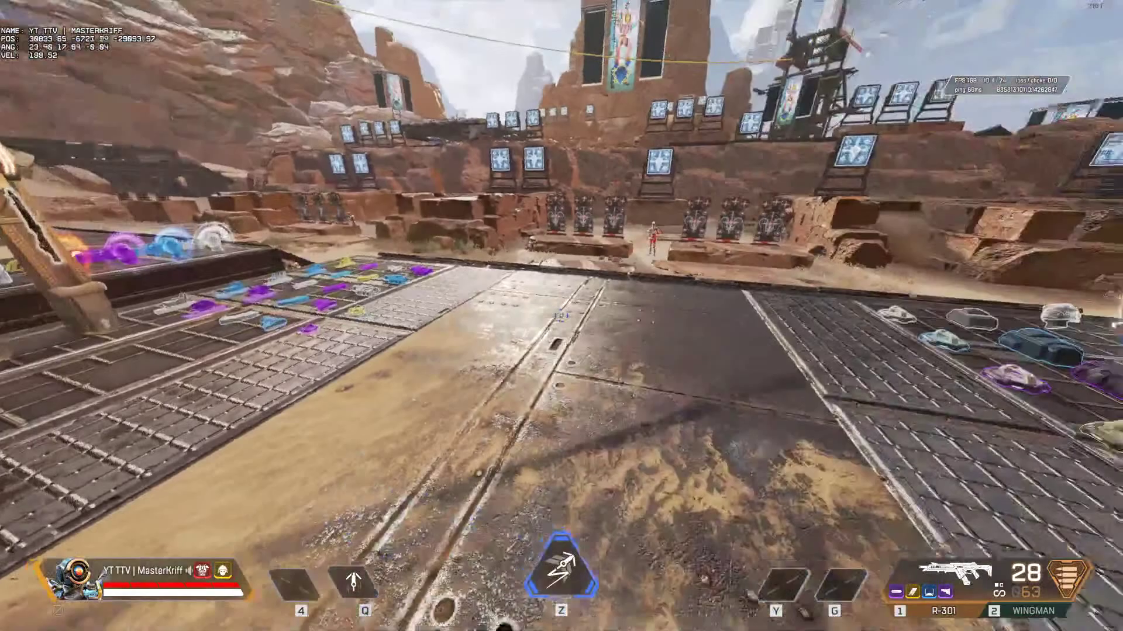
key("w")
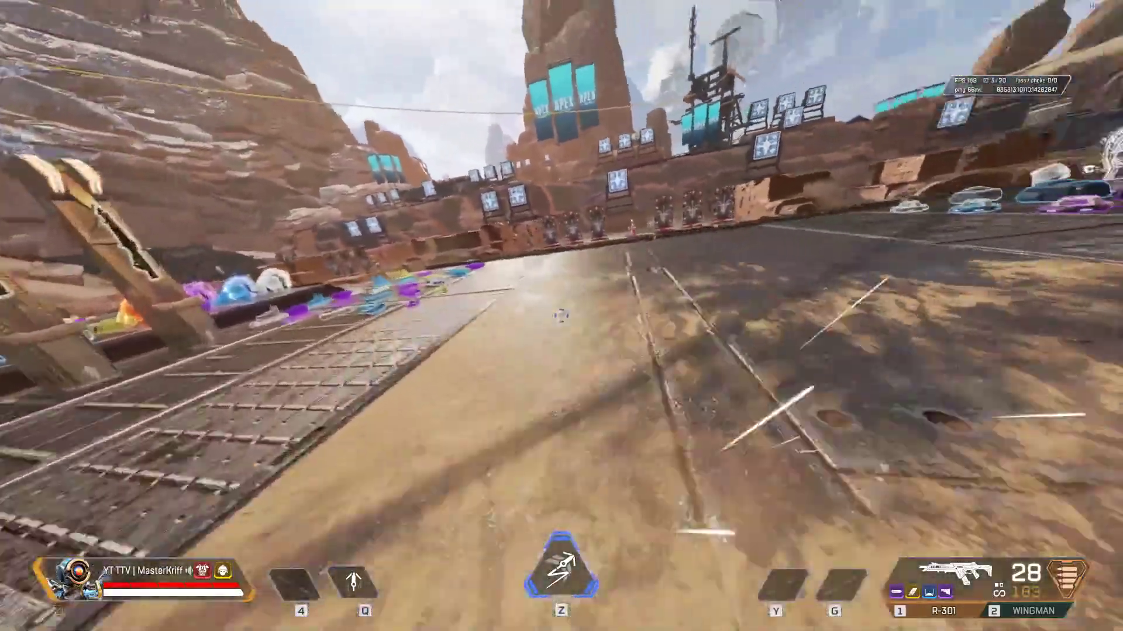
key("a")
key("d")
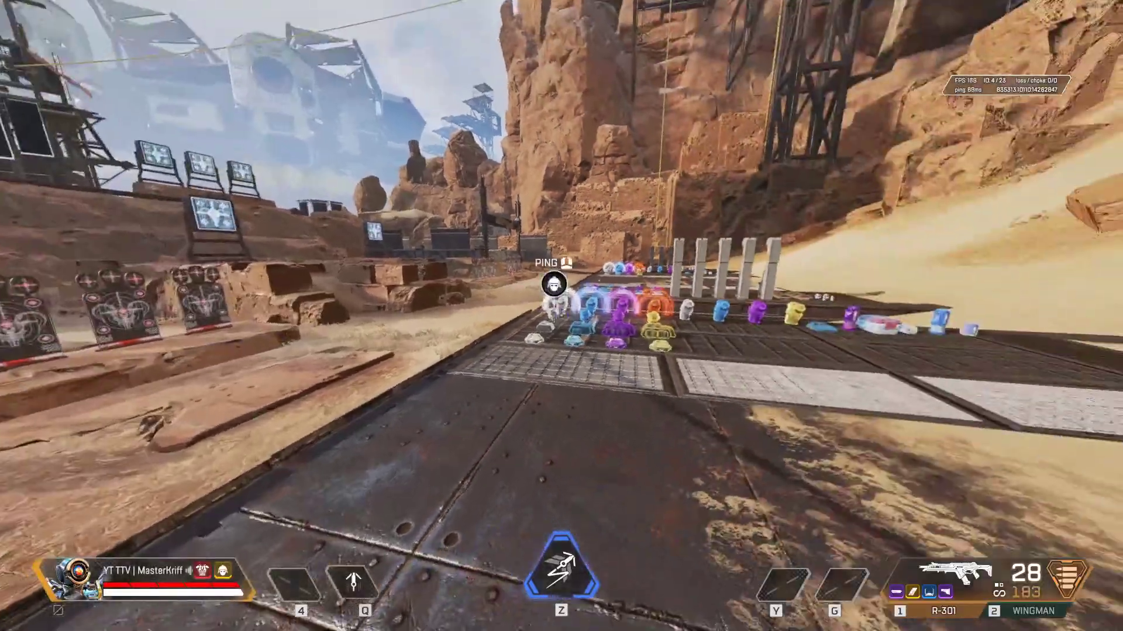
key("w")
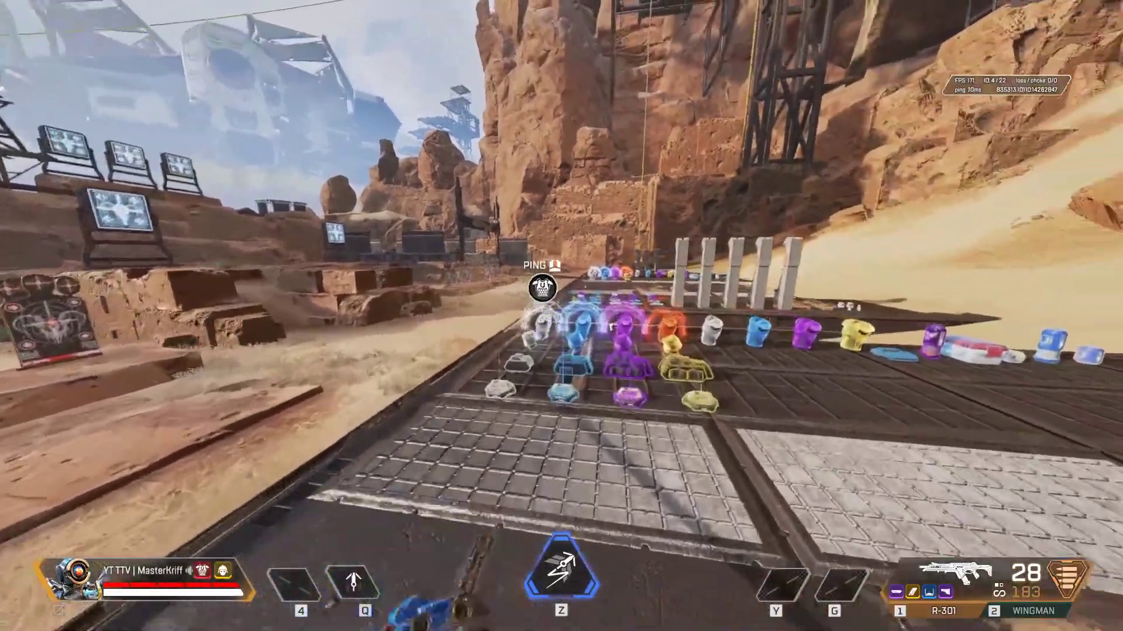
key("space")
key("w")
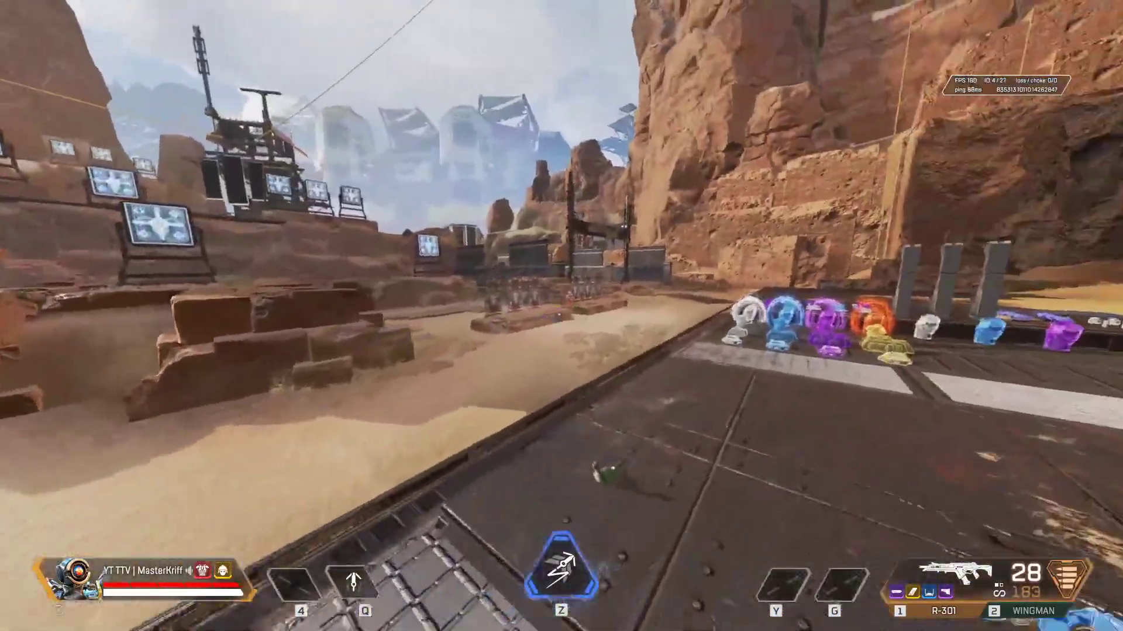
key("w")
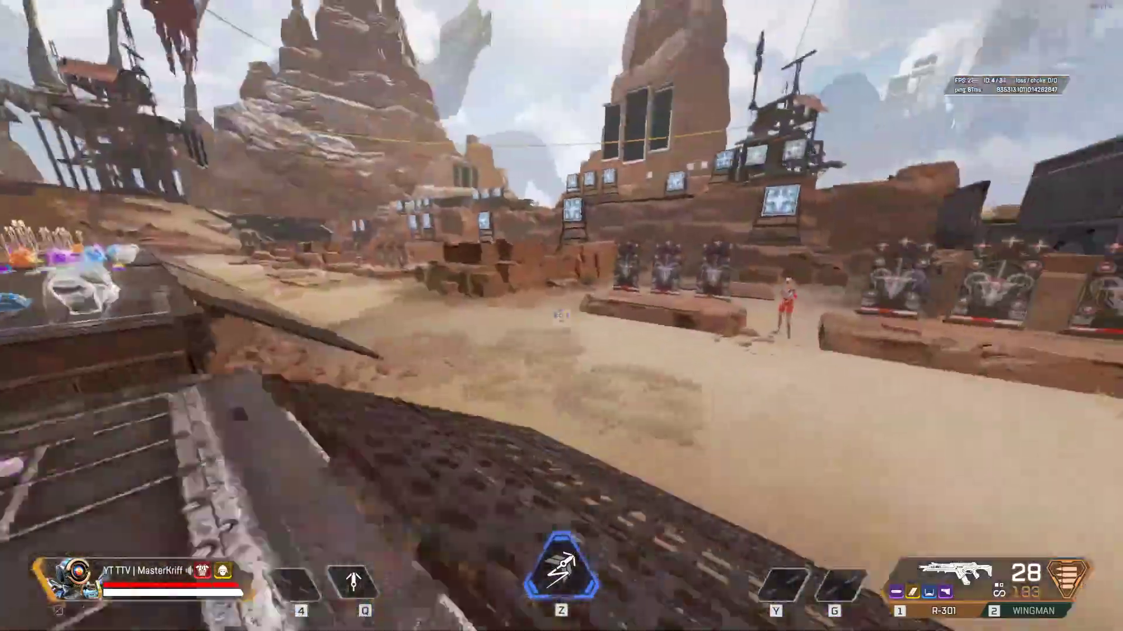
key("w")
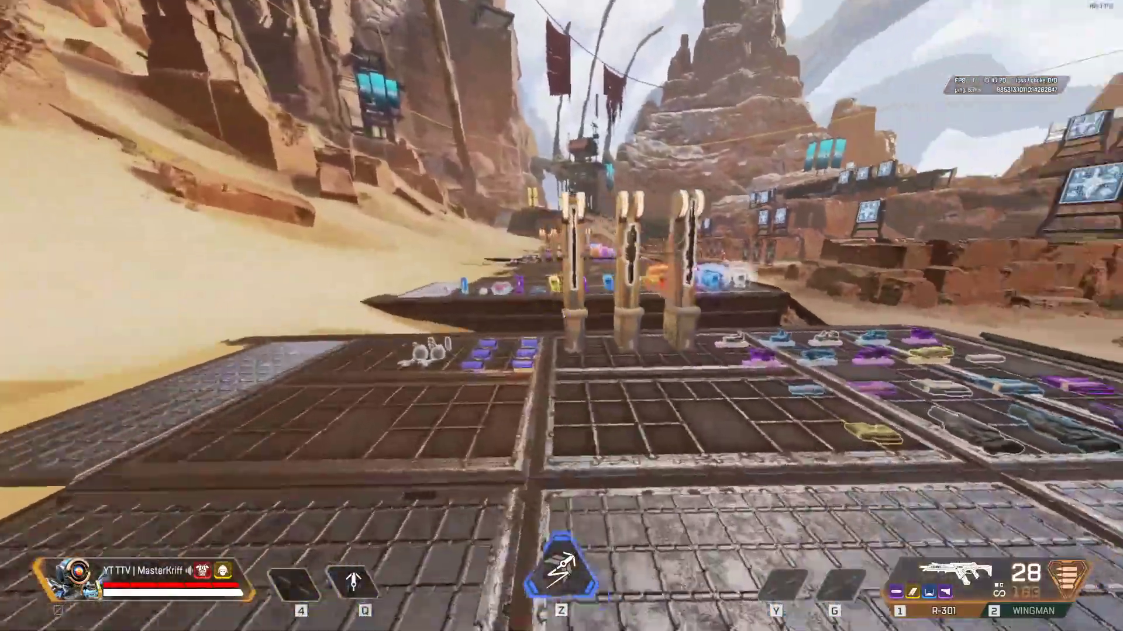
key("w")
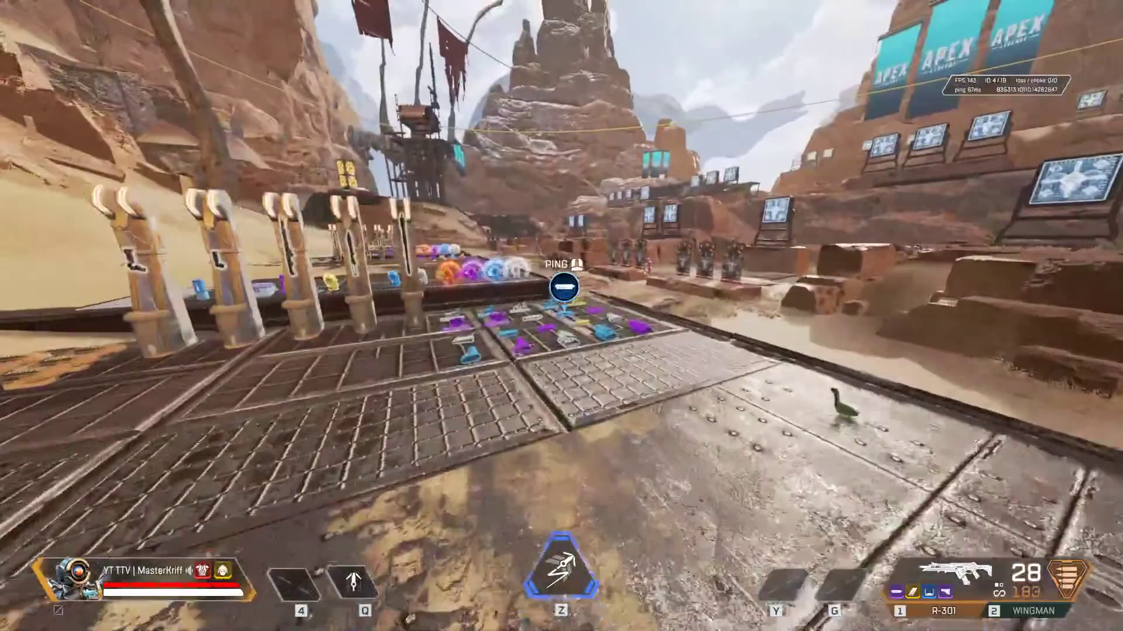
key("w")
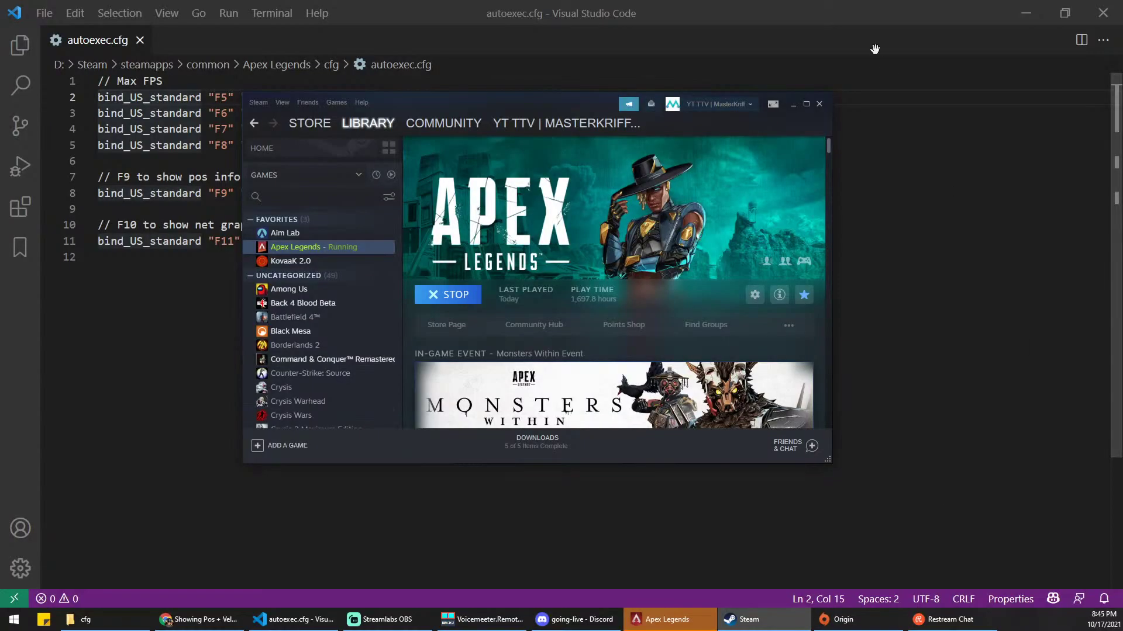
Step: Open the properties of Apex Legends in the Steam library and examine its launch options
right_click(292, 252)
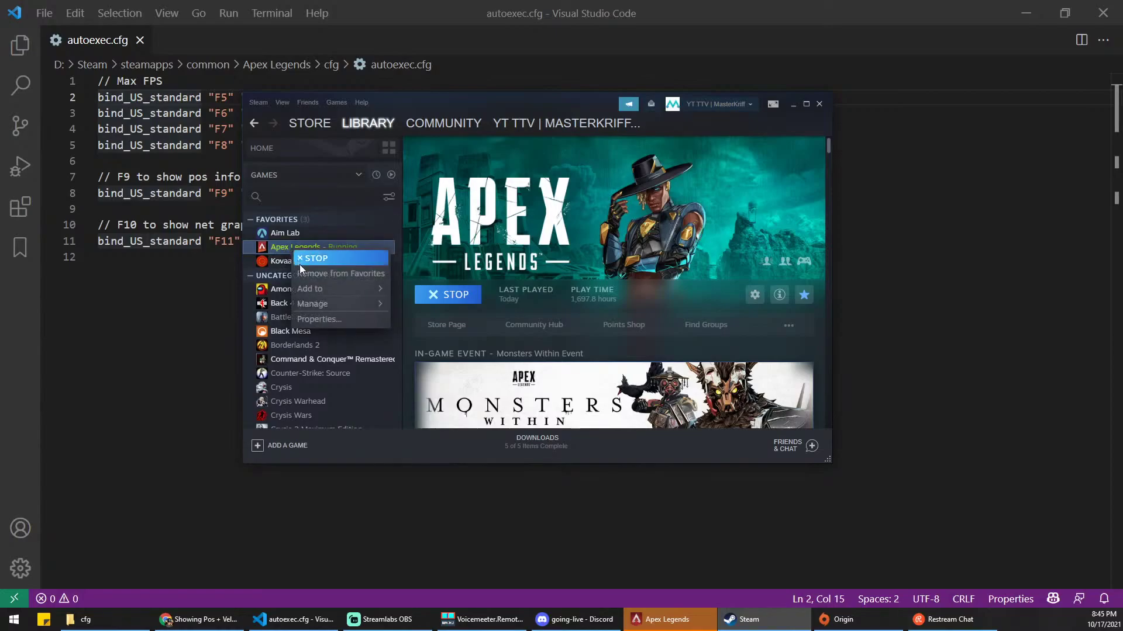
left_click(314, 321)
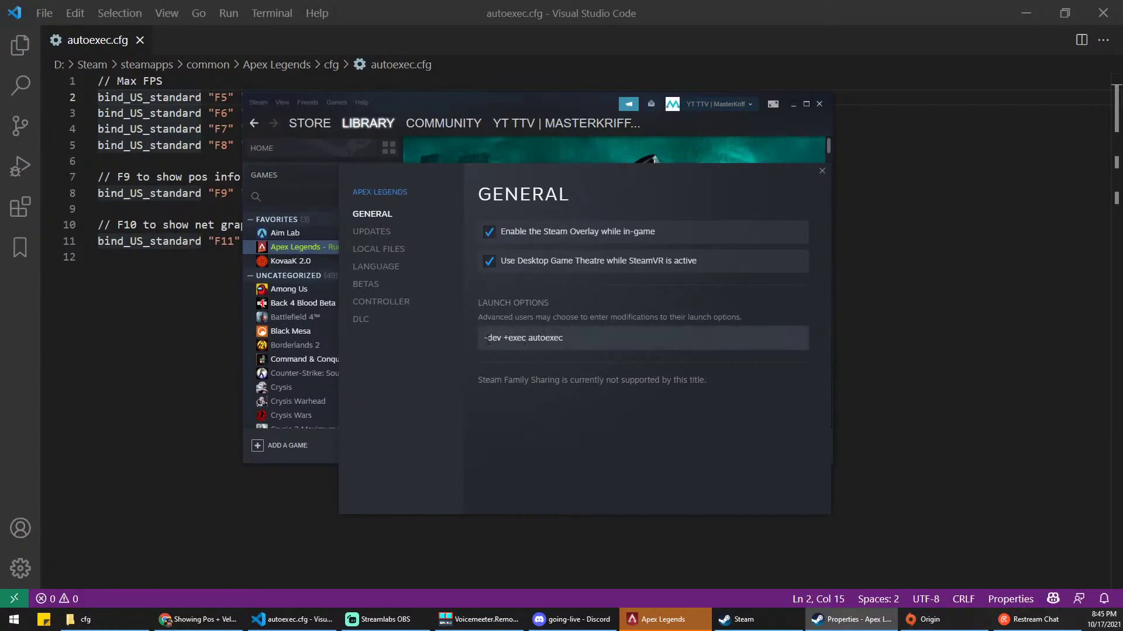
left_click(488, 339)
left_click(489, 339)
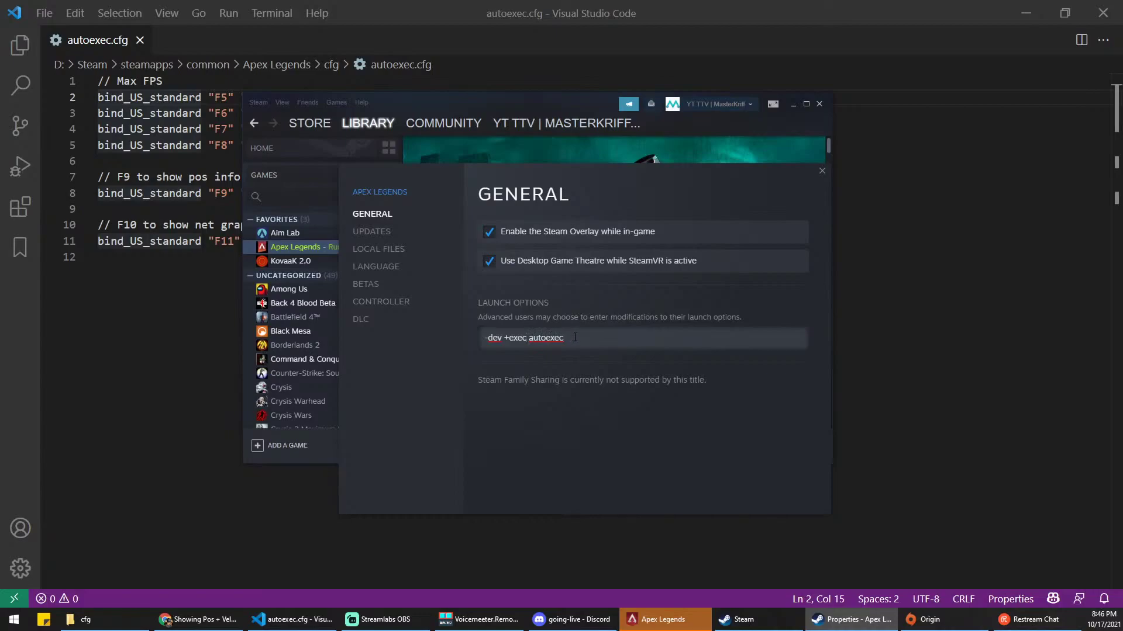
double_click(534, 338)
left_click(565, 338)
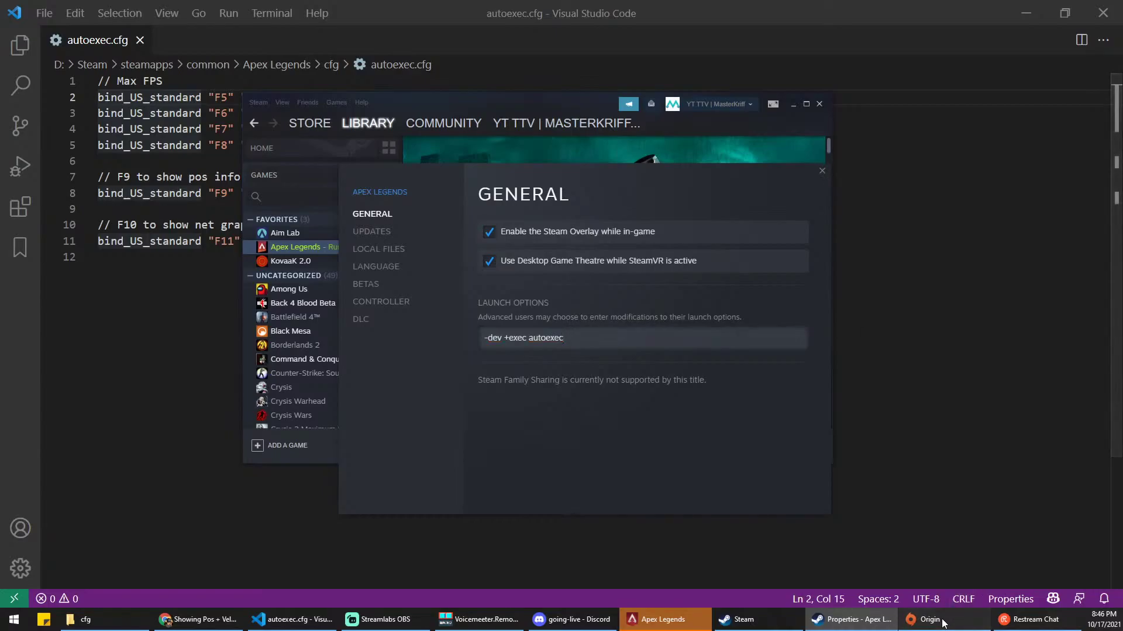
Step: Switch to Origin and set the Apex Legends command line arguments to "+exec autoexec", saving the properties
left_click(924, 620)
left_click_drag(643, 125, 628, 103)
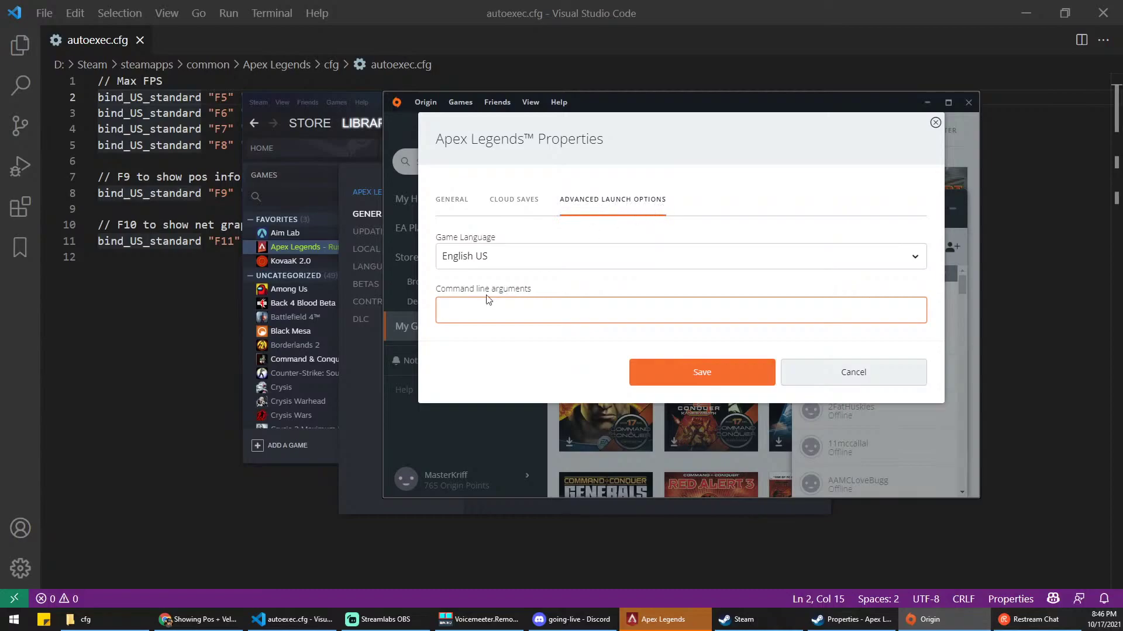
left_click_drag(597, 108, 804, 92)
type("+")
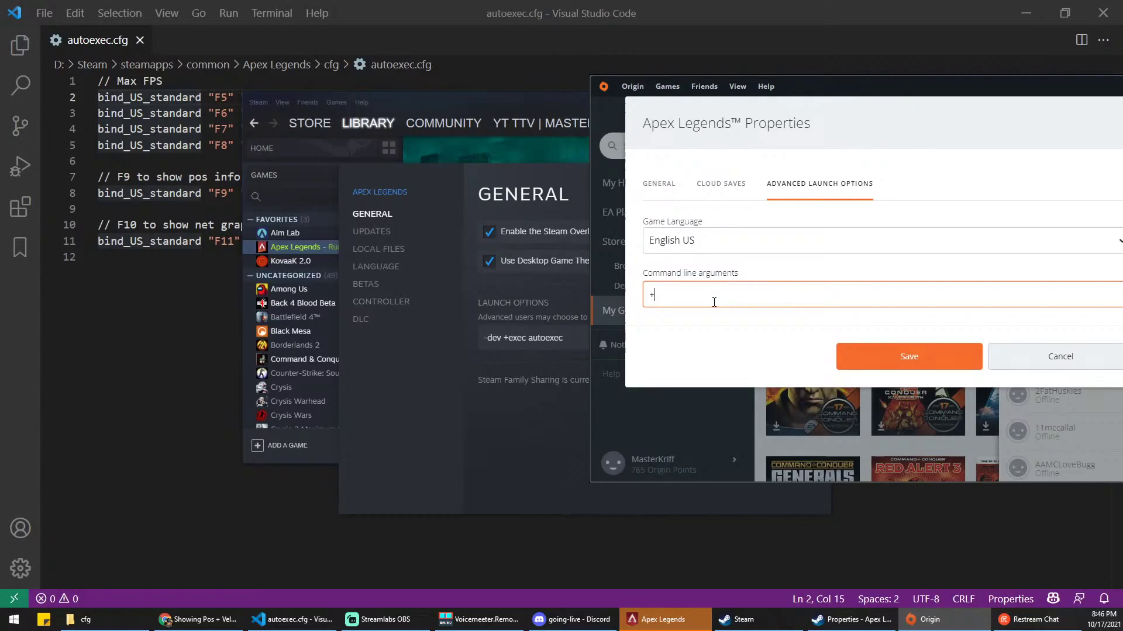
type("exec autoexec")
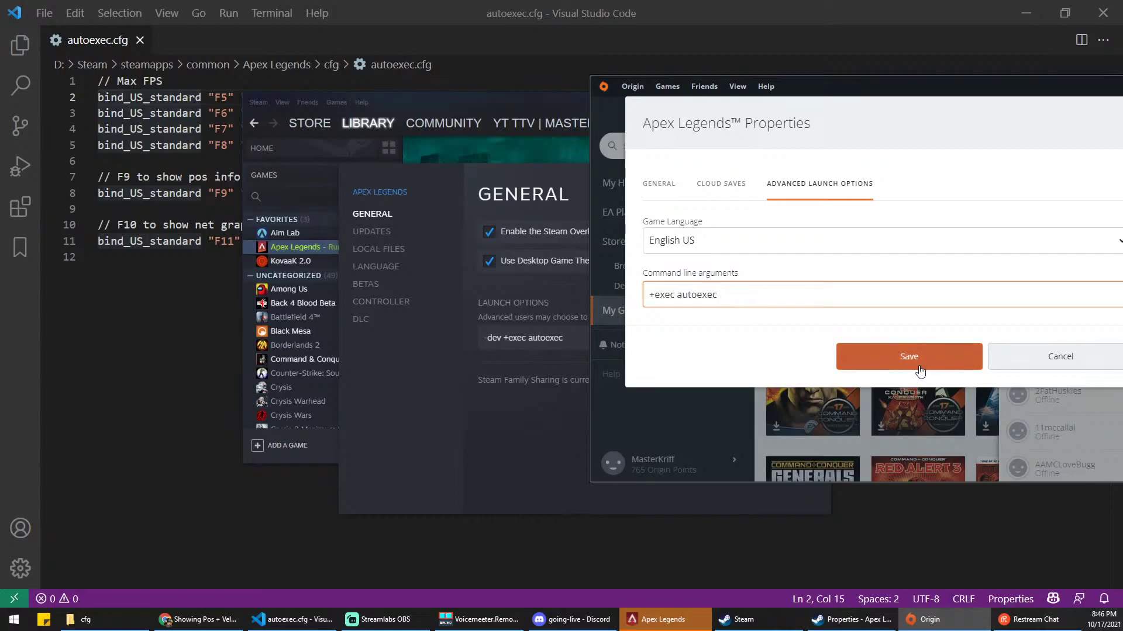
left_click(922, 373)
left_click_drag(924, 83, 693, 103)
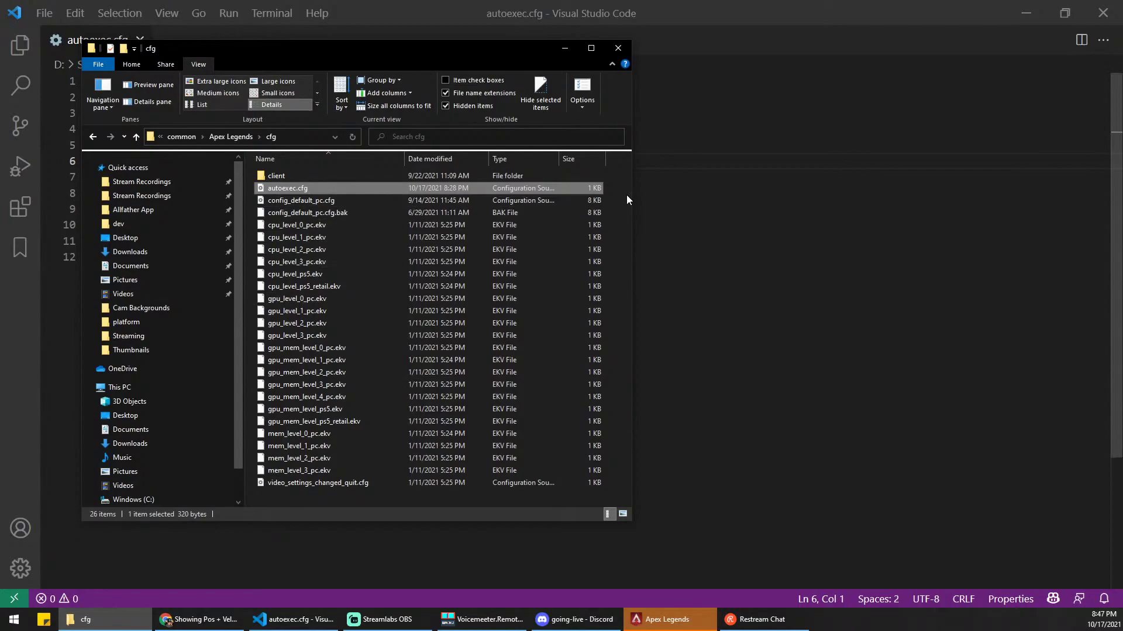
Step: Examine the full path of the Apex Legends cfg folder in File Explorer and widen the window
left_click(291, 138)
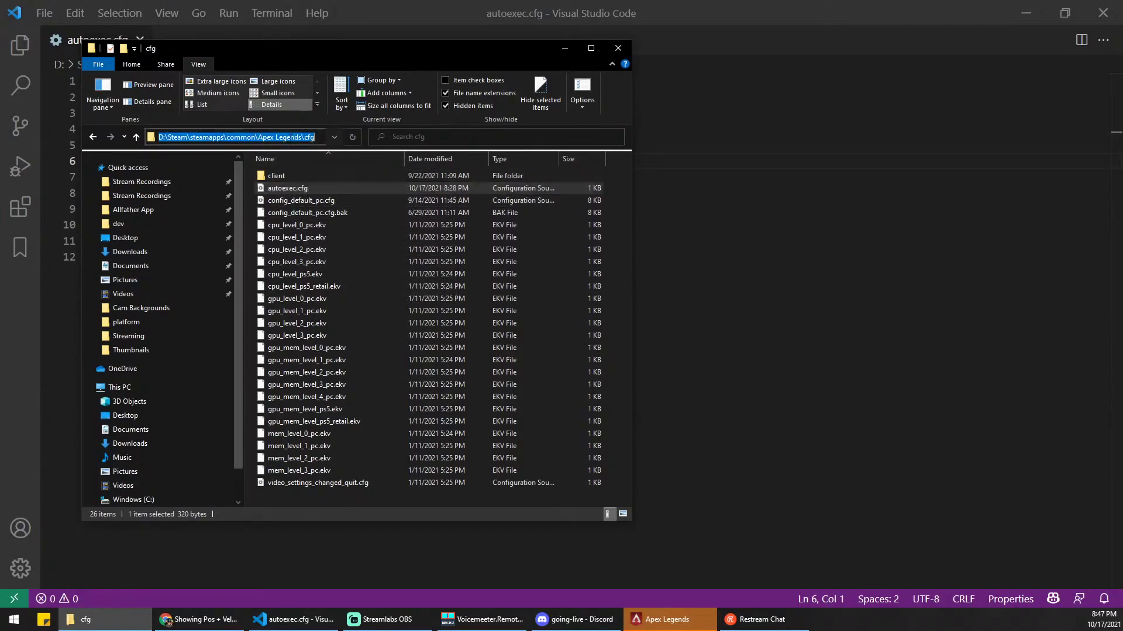
left_click(188, 137)
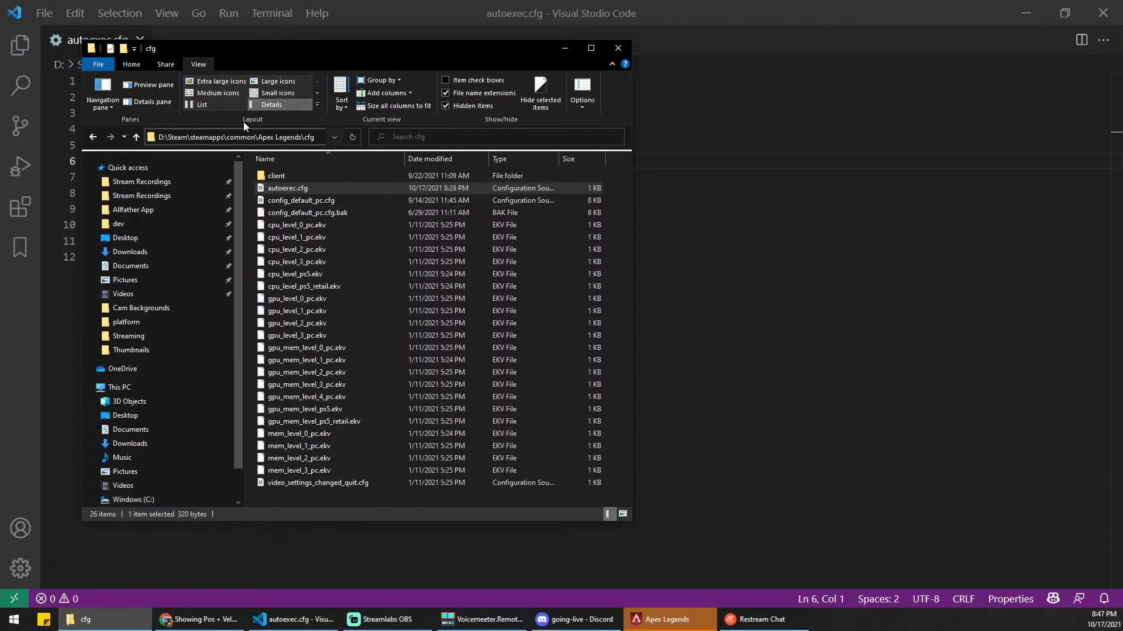
left_click_drag(159, 137, 278, 137)
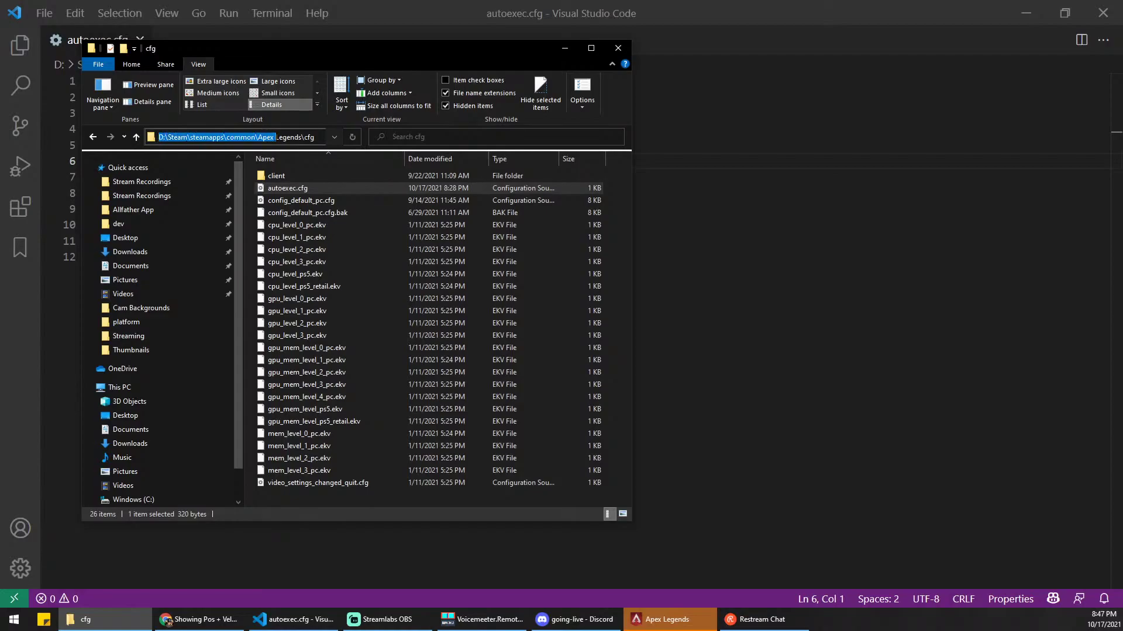
left_click(279, 137)
left_click_drag(633, 151, 712, 151)
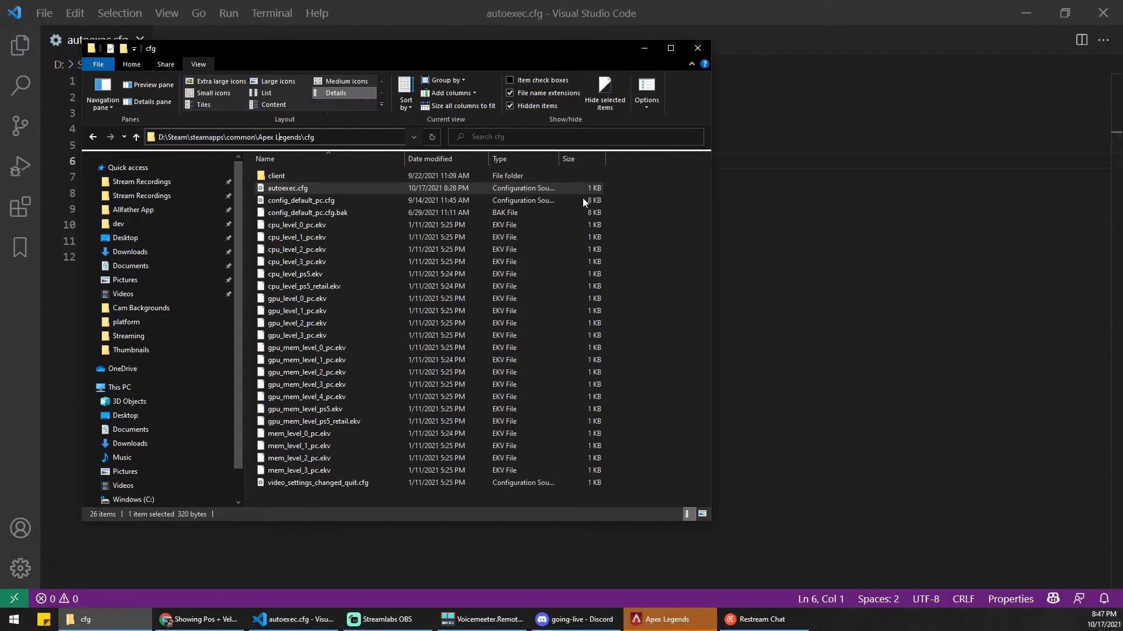
Step: Open the advanced view settings in File Explorer's Folder Options
left_click(103, 65)
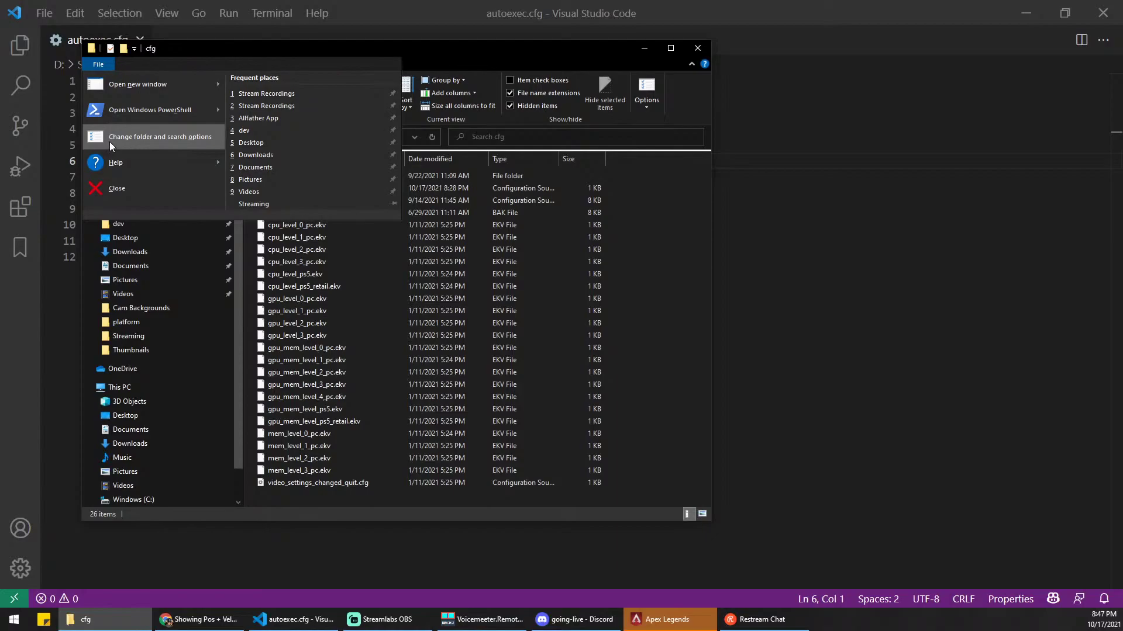
left_click(97, 63)
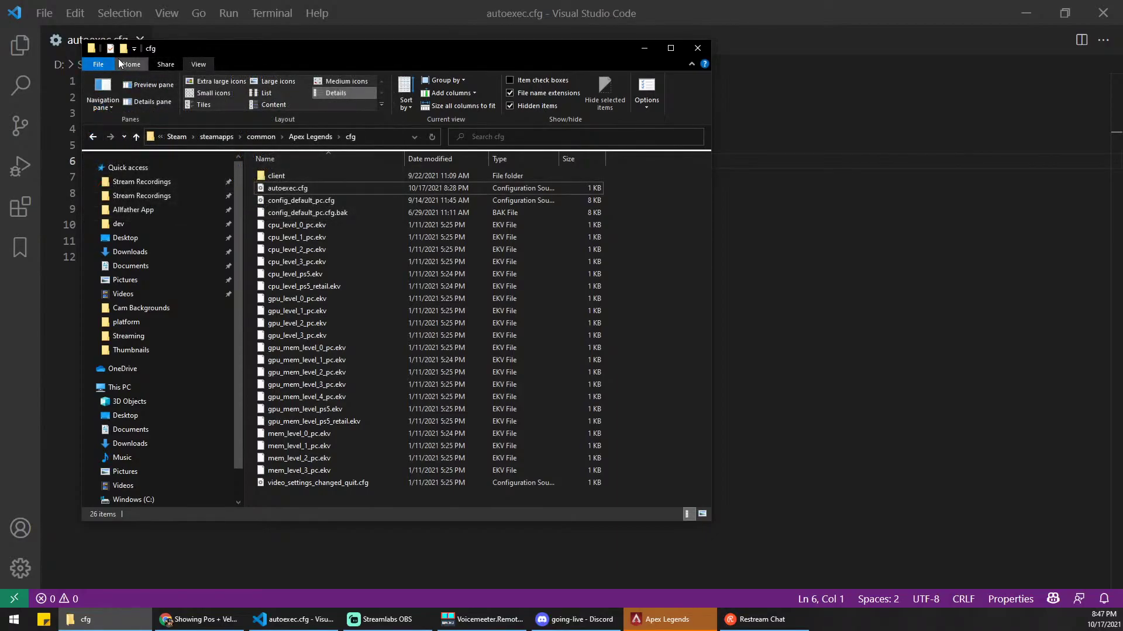
left_click_drag(187, 45, 155, 32)
left_click(66, 52)
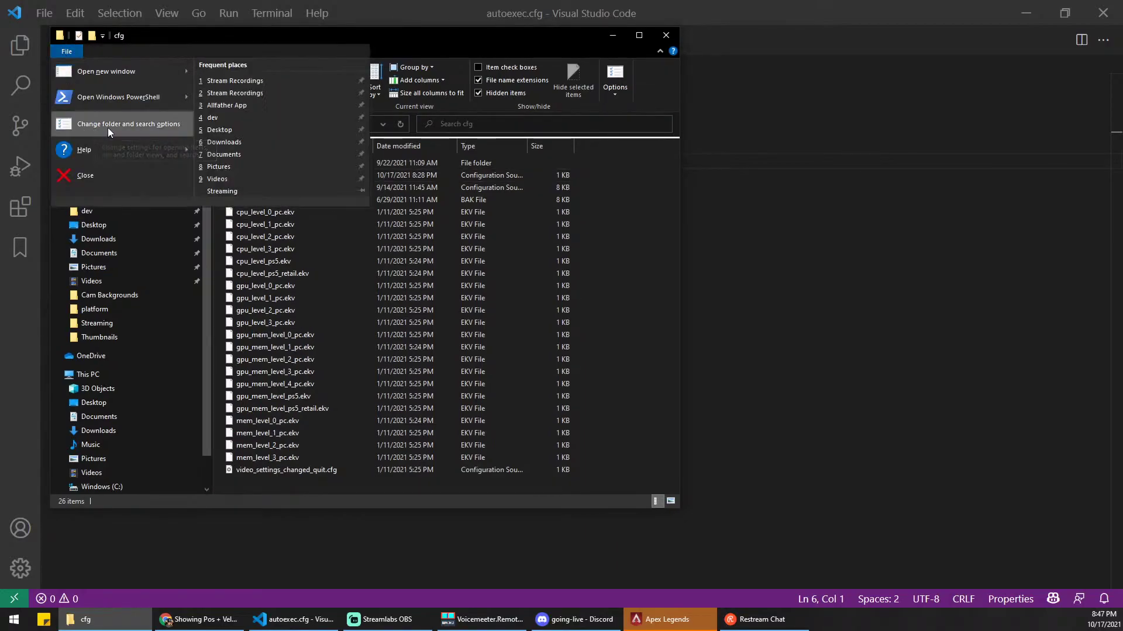
left_click(167, 129)
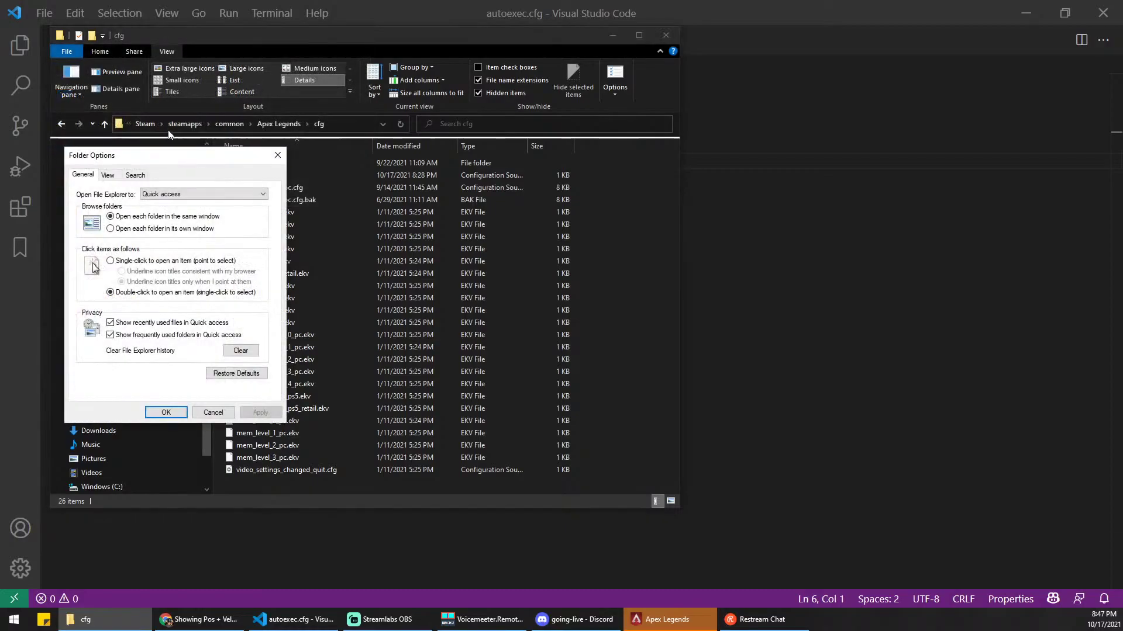
left_click(271, 106)
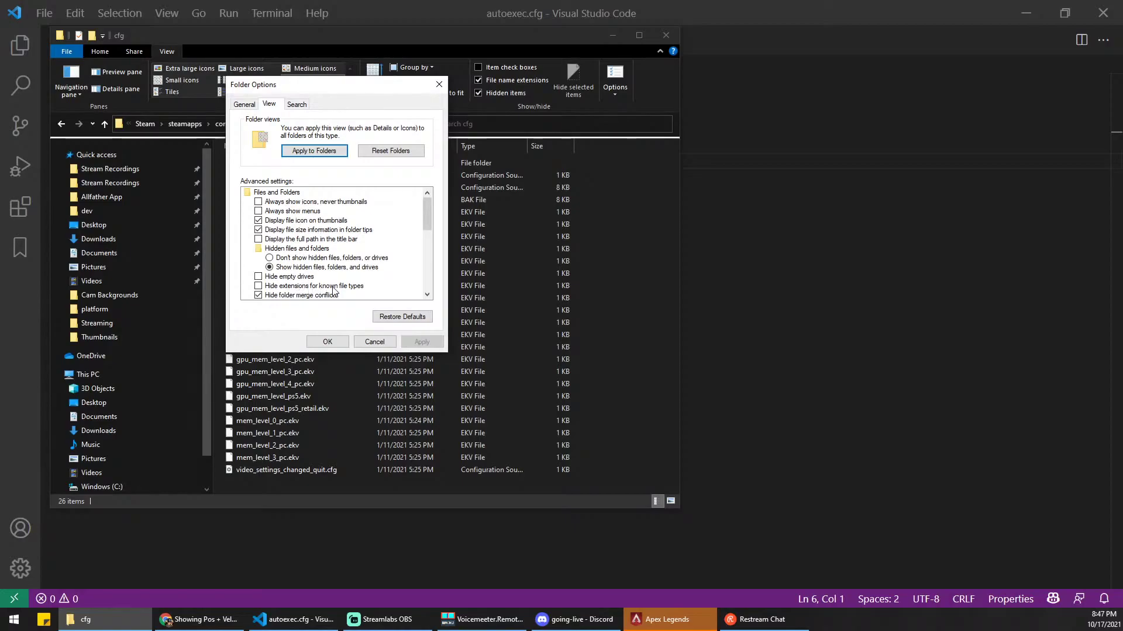
Step: Turn on "Hide extensions for known file types" and apply the change
left_click(257, 287)
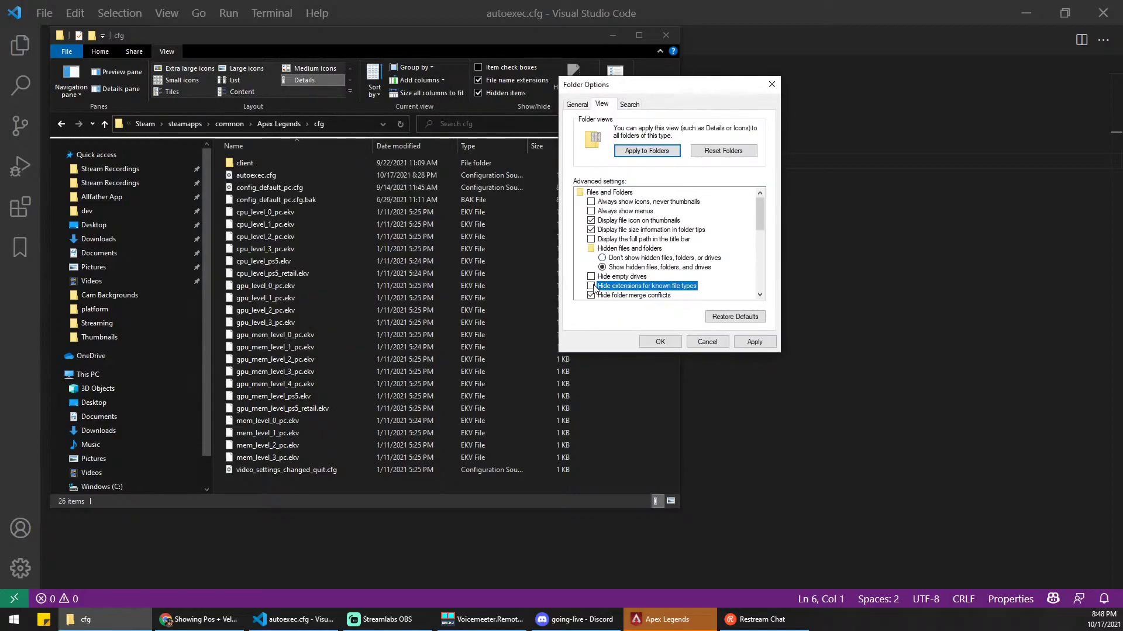
left_click(591, 286)
left_click(752, 343)
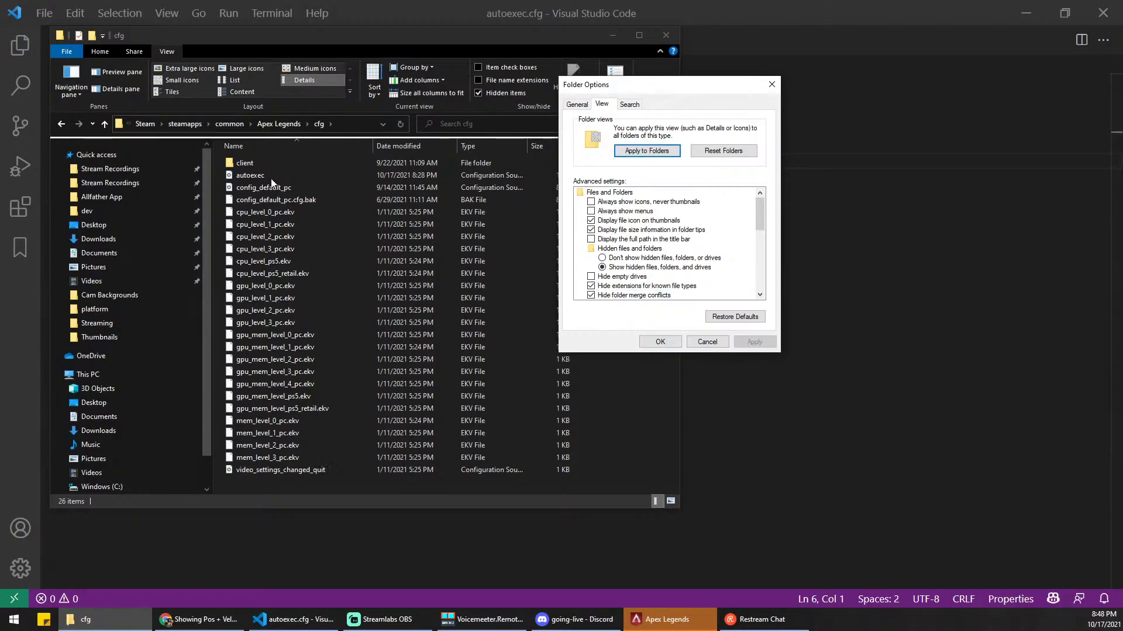
Step: Turn off "Hide extensions for known file types", apply the change and close Folder Options
left_click(621, 287)
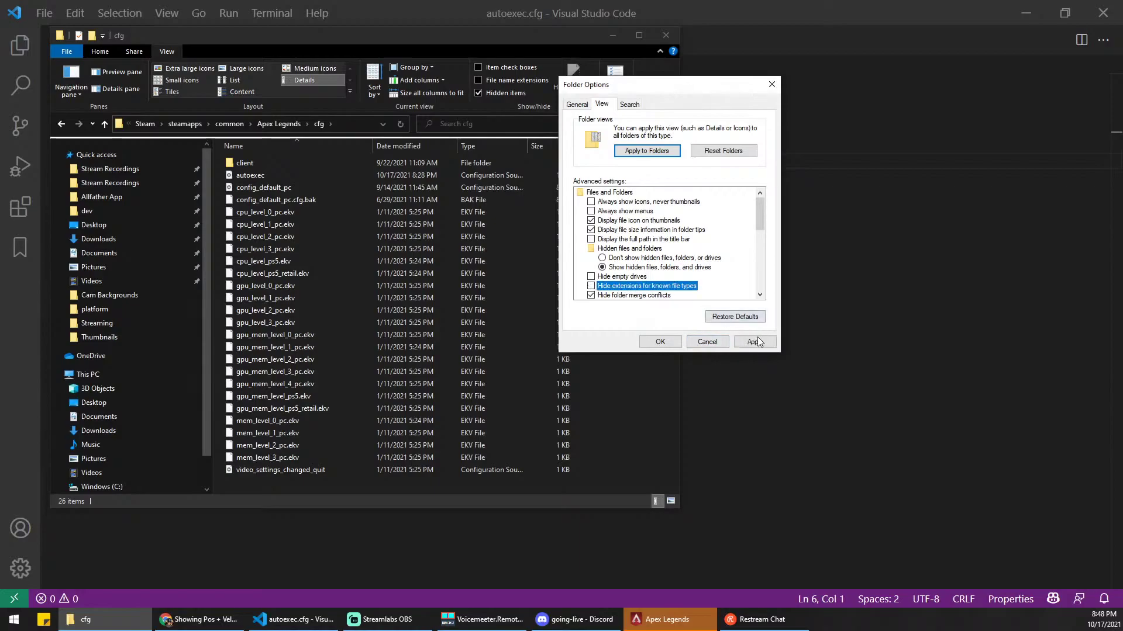
left_click(754, 342)
left_click(659, 343)
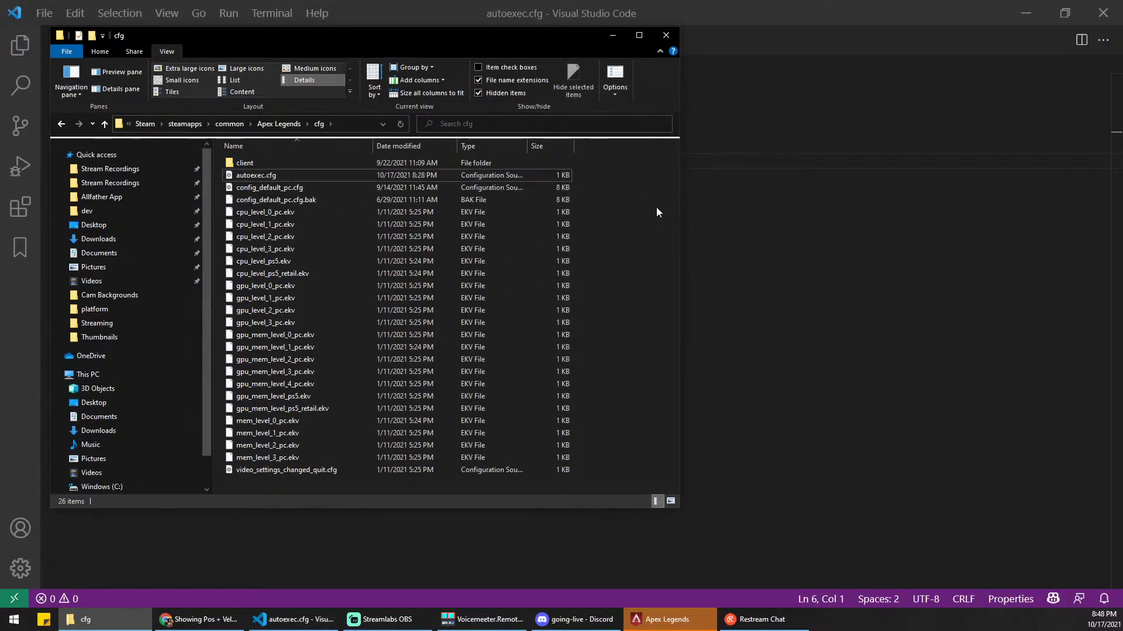
Step: Create a text document in the cfg folder, try naming it autoexec.cfg, and delete the extra document
right_click(630, 192)
mouse_move(673, 374)
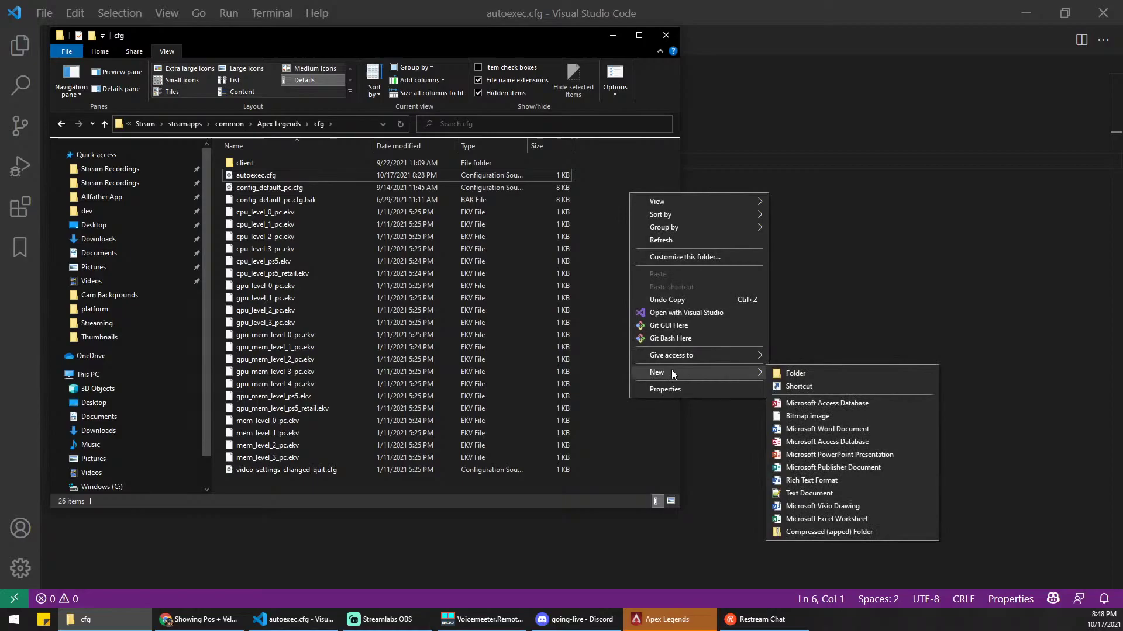
left_click(809, 493)
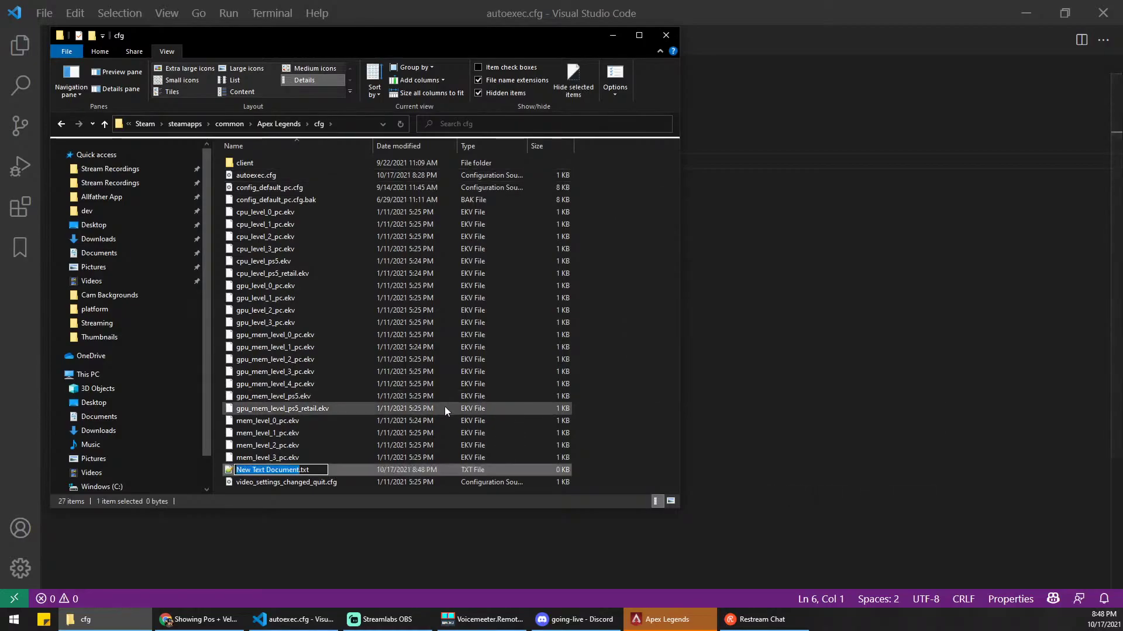
type("autoexec")
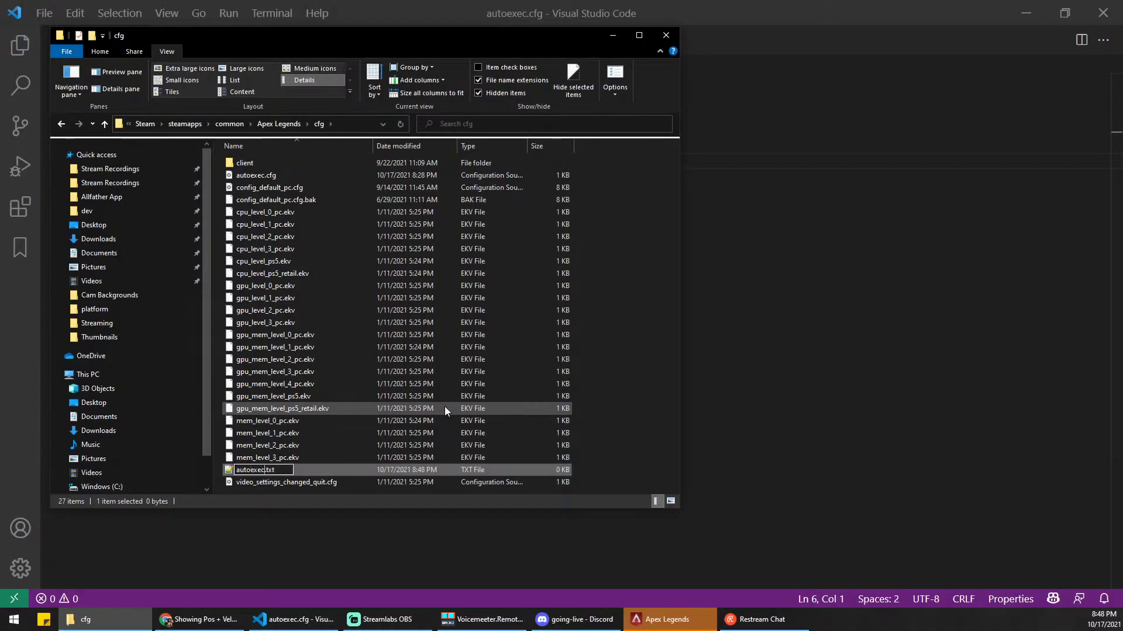
type(".cfg")
key("shift+End")
key("Return")
key("Delete")
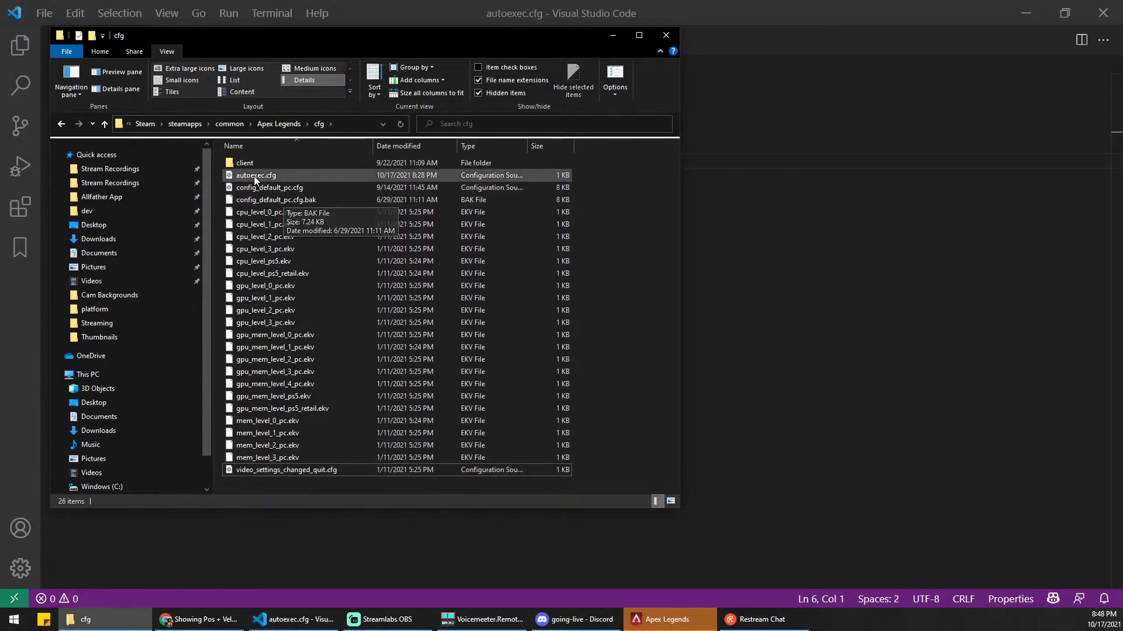
Step: Open autoexec.cfg from the cfg folder in Visual Studio Code and look over its bindings
double_click(255, 175)
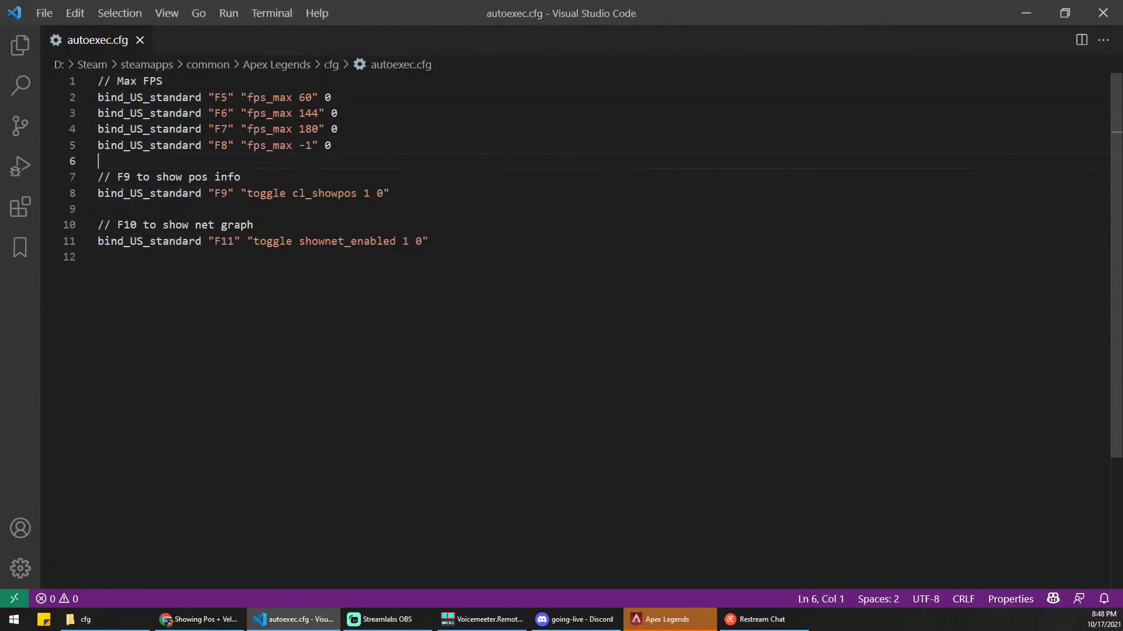
left_click_drag(433, 260, 17, 67)
left_click(189, 113)
left_click(134, 179)
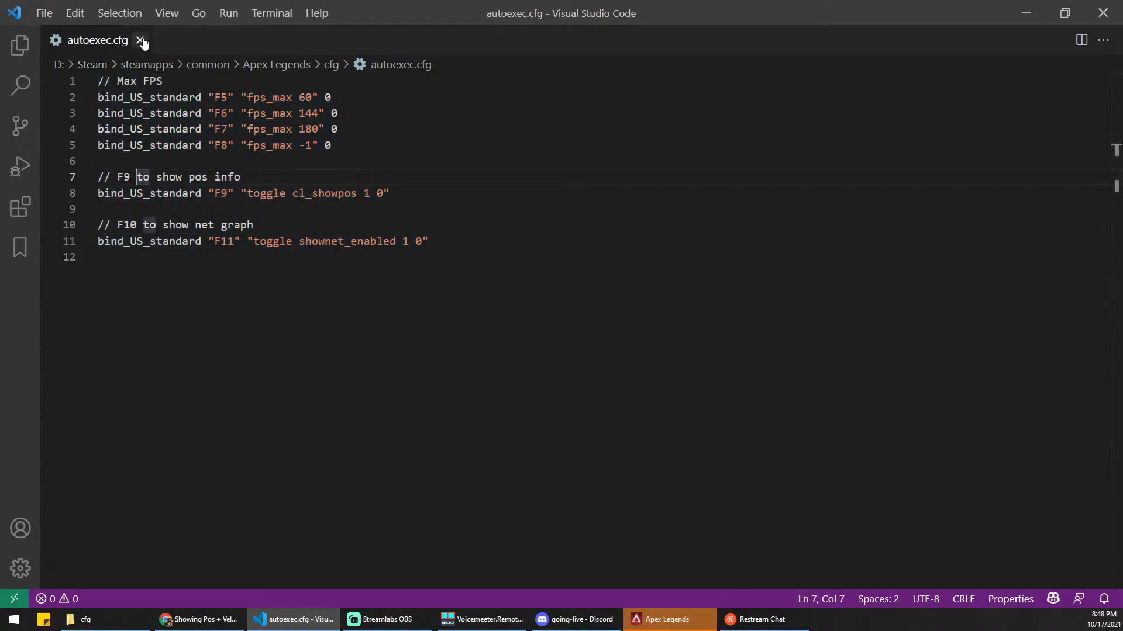
left_click(111, 81)
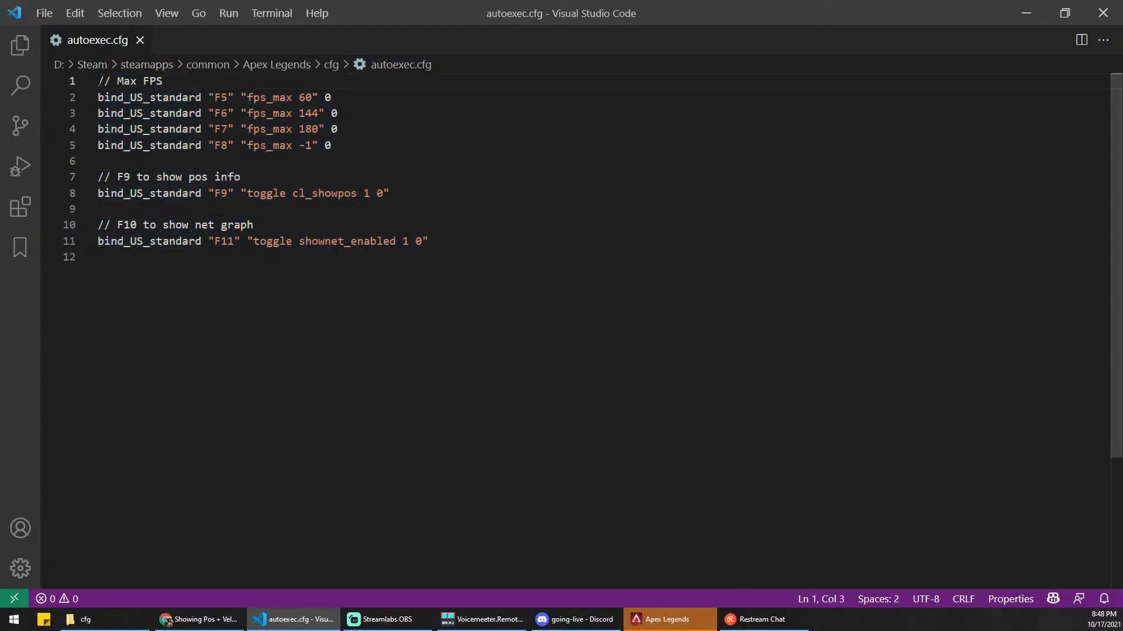
Step: Examine the F5 to F8 key bindings and their fps_max values in the Max FPS section
double_click(274, 98)
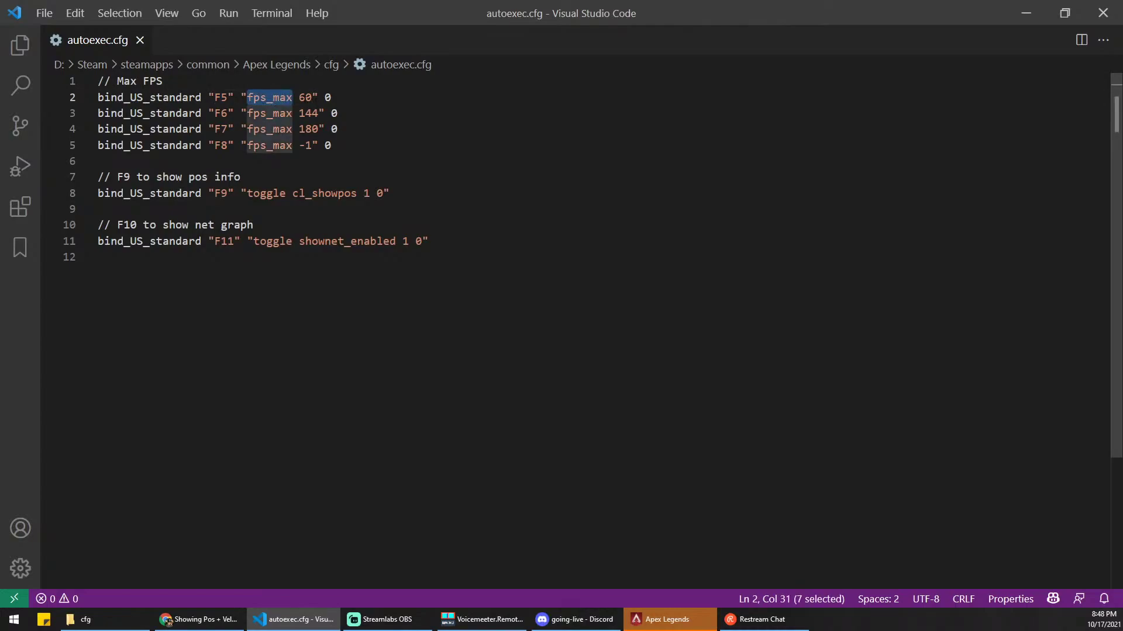
double_click(305, 97)
left_click(340, 113)
double_click(222, 113)
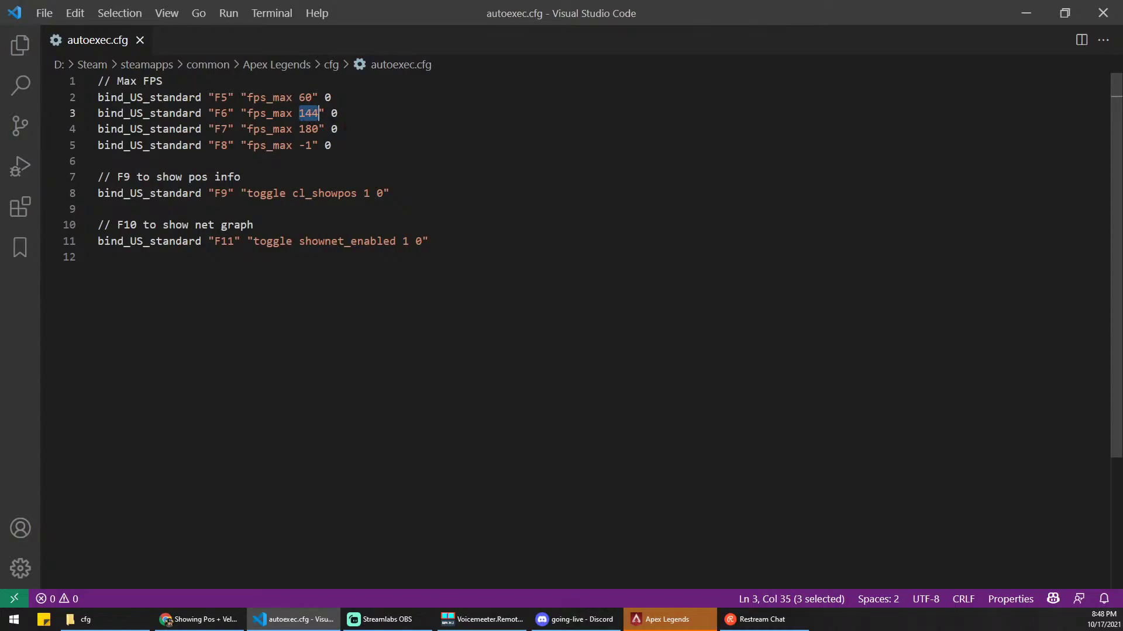
double_click(221, 129)
double_click(308, 128)
double_click(334, 129)
left_click(221, 145)
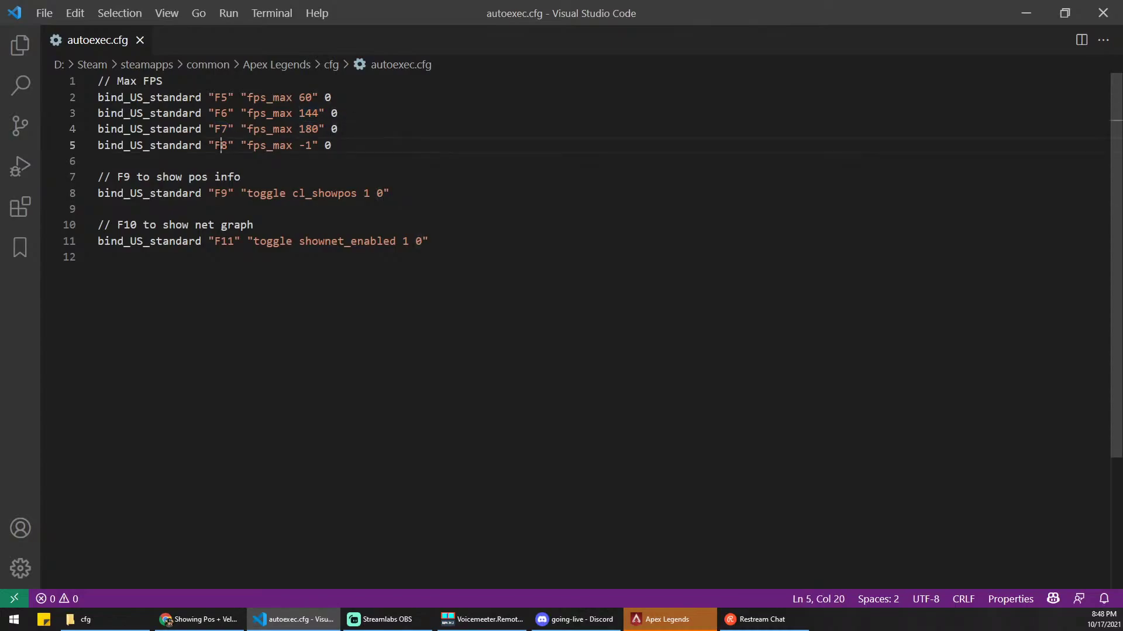
double_click(221, 145)
double_click(311, 145)
left_click(329, 145)
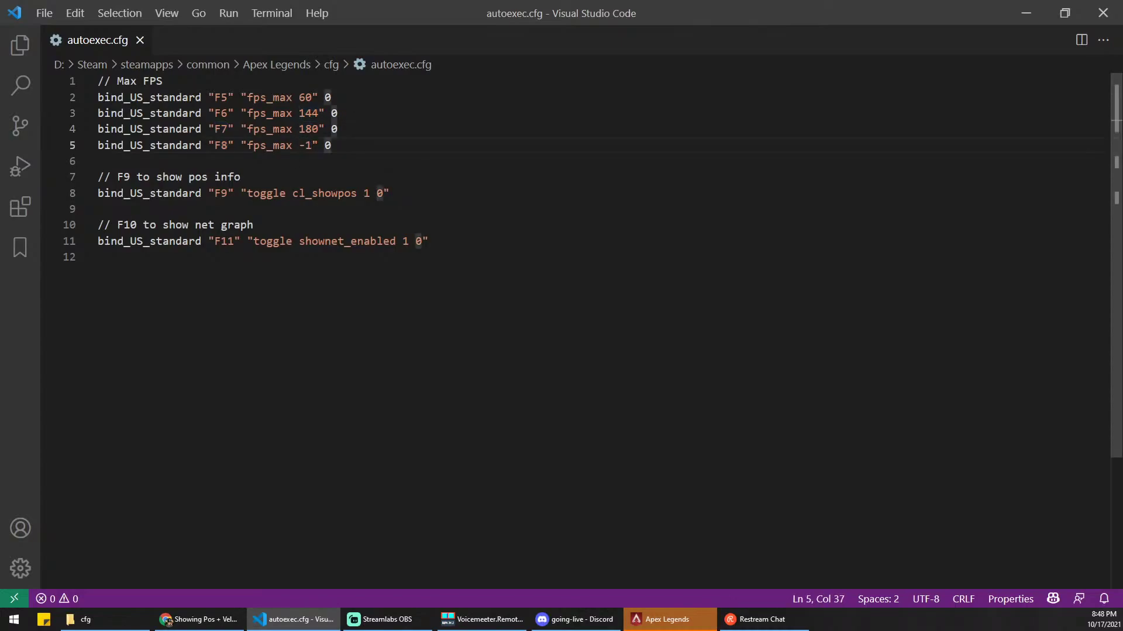
Step: Examine the F9 binding for cl_showpos, and switch to Apex Legends to turn on the position display
left_click(241, 177)
double_click(126, 179)
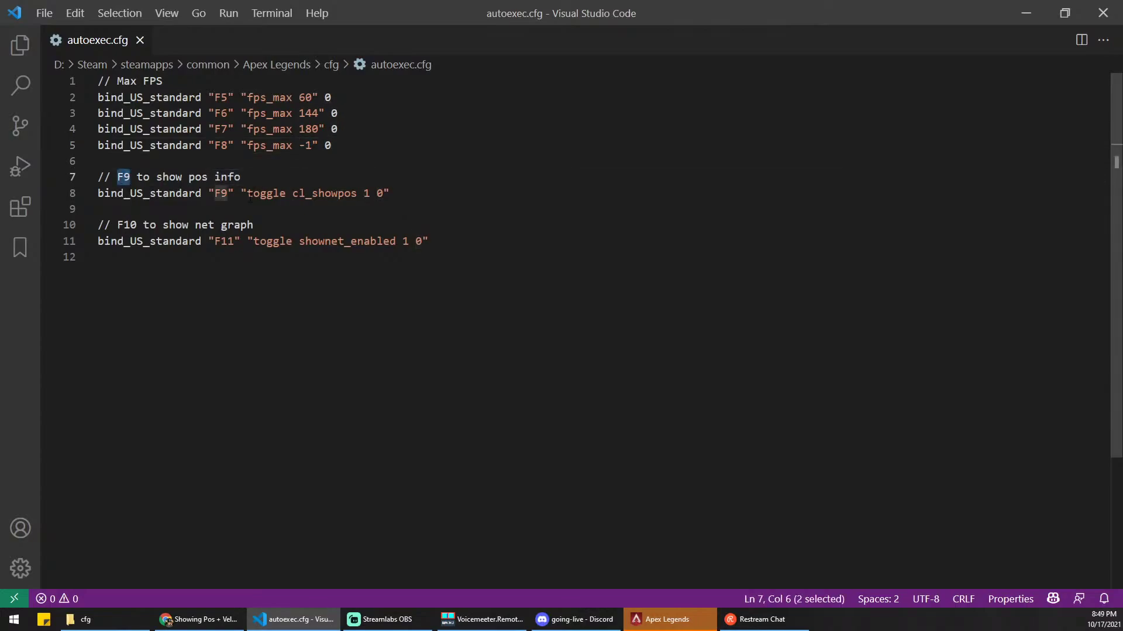
left_click(241, 176)
double_click(325, 193)
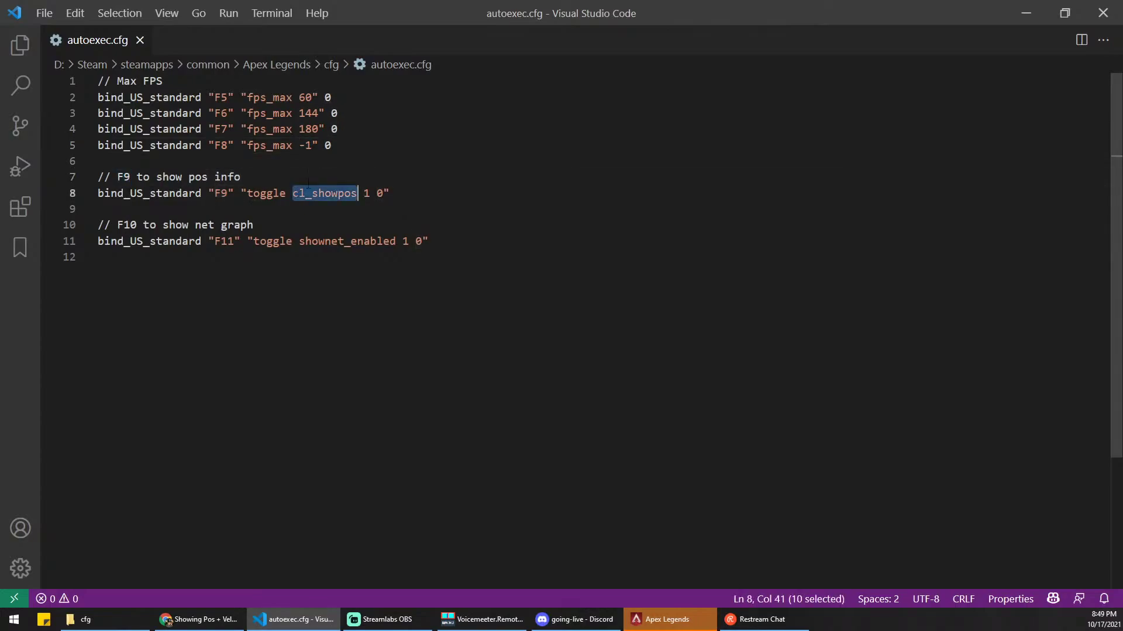
left_click(241, 177)
left_click(657, 621)
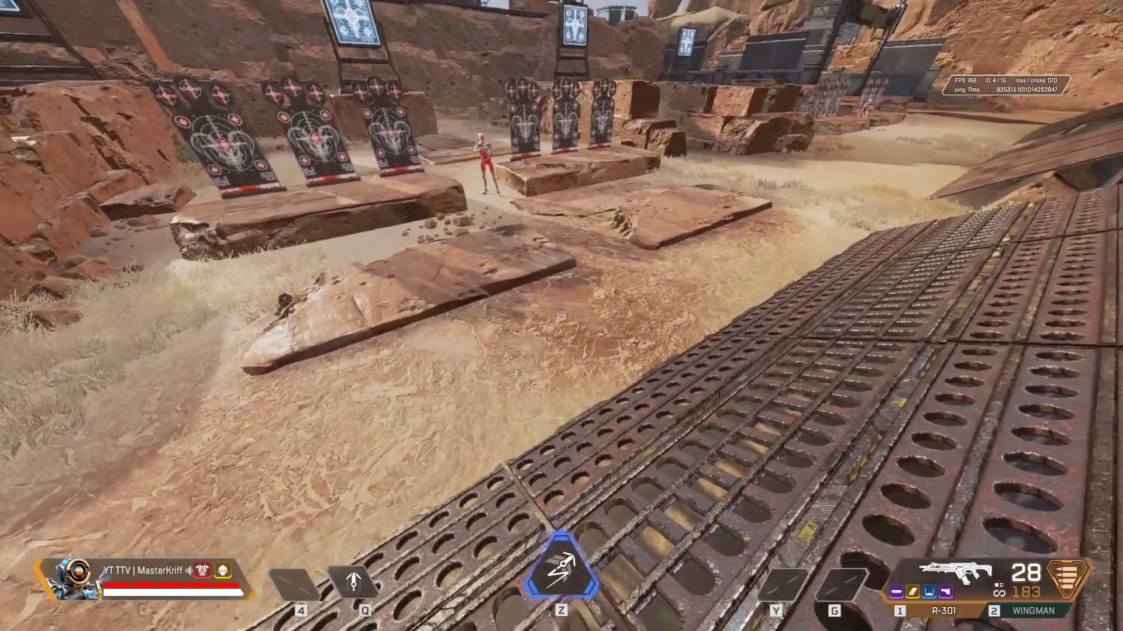
key("F9")
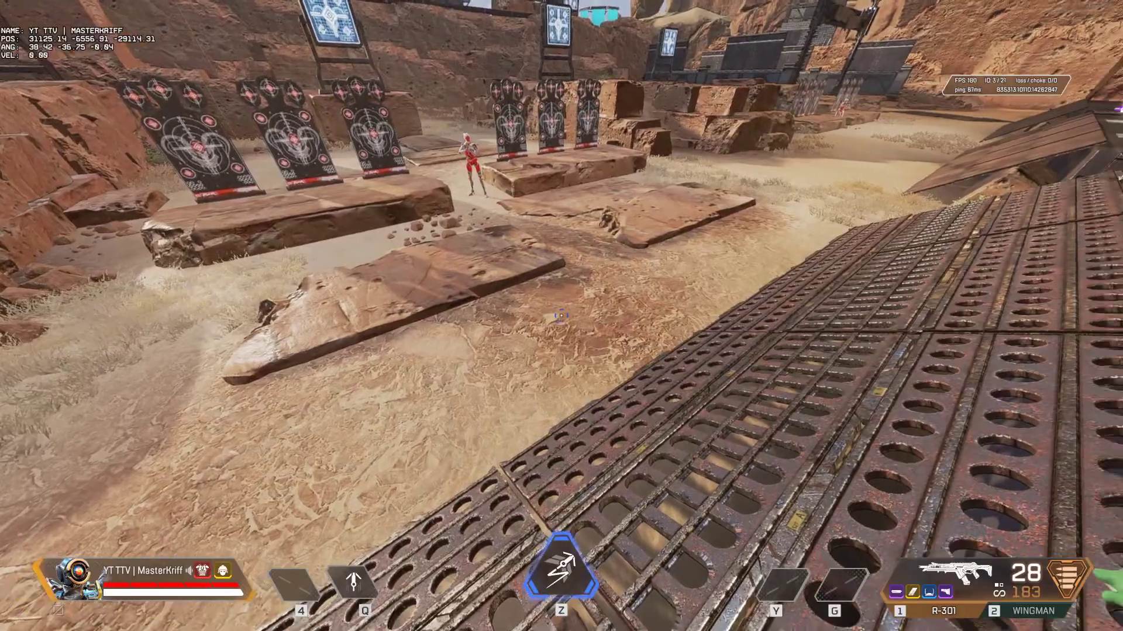
Step: Return to Visual Studio Code and examine the net graph section of autoexec.cfg
key("alt+Tab")
left_click_drag(117, 225, 253, 224)
left_click(141, 210)
left_click(258, 213)
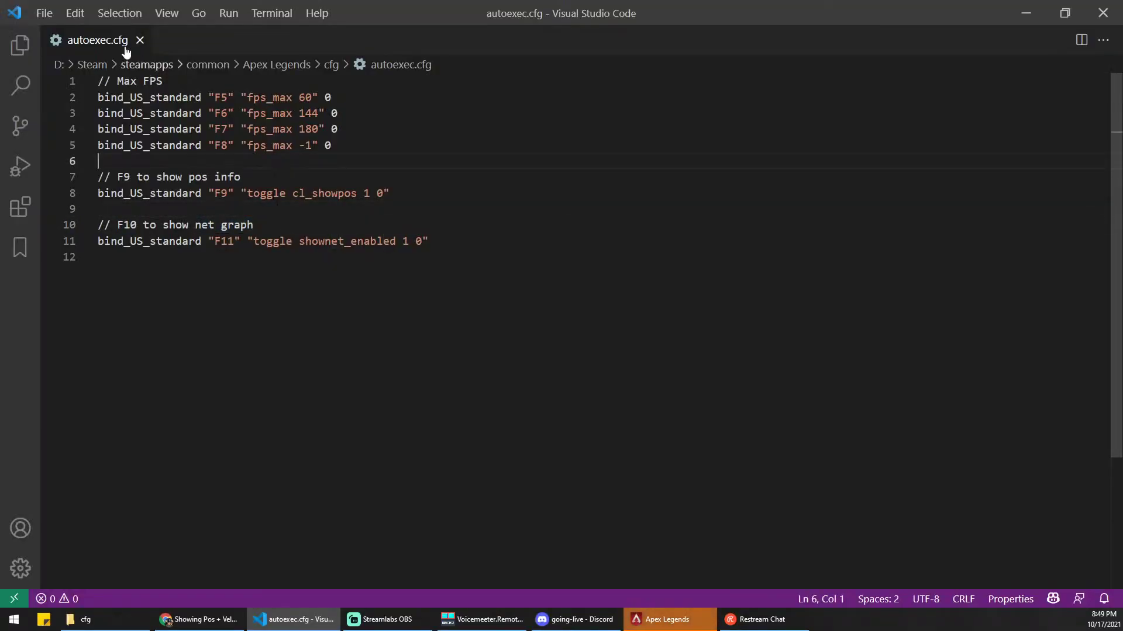
left_click(44, 13)
left_click(88, 275)
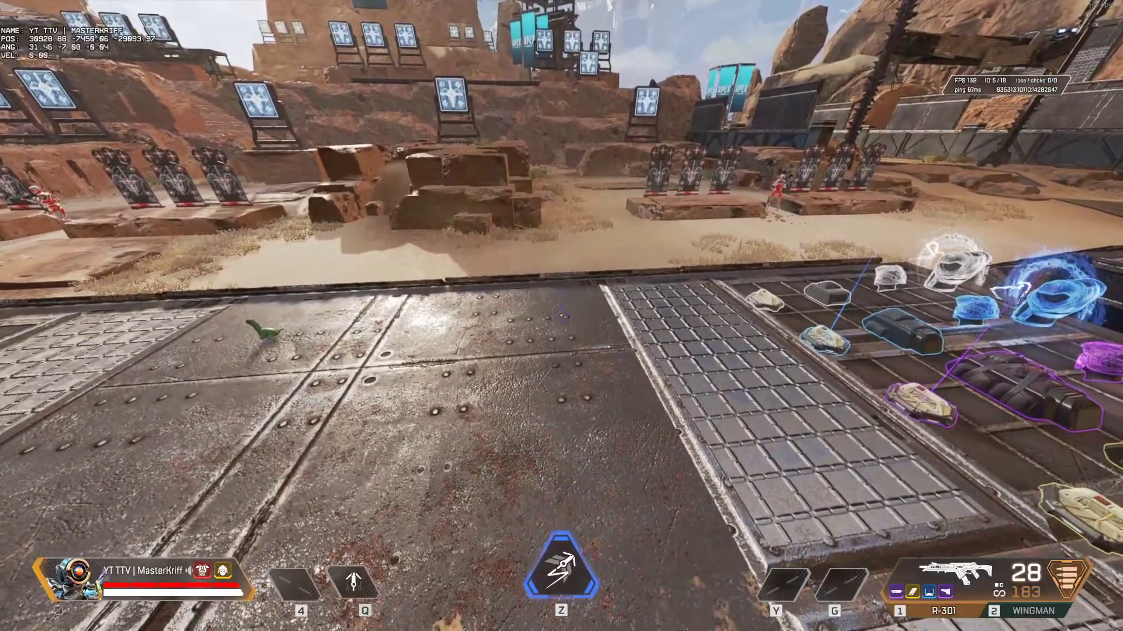
Step: Move around the Apex Legends firing range and watch the position, angle and velocity read-outs and the net graph
key("shift+w")
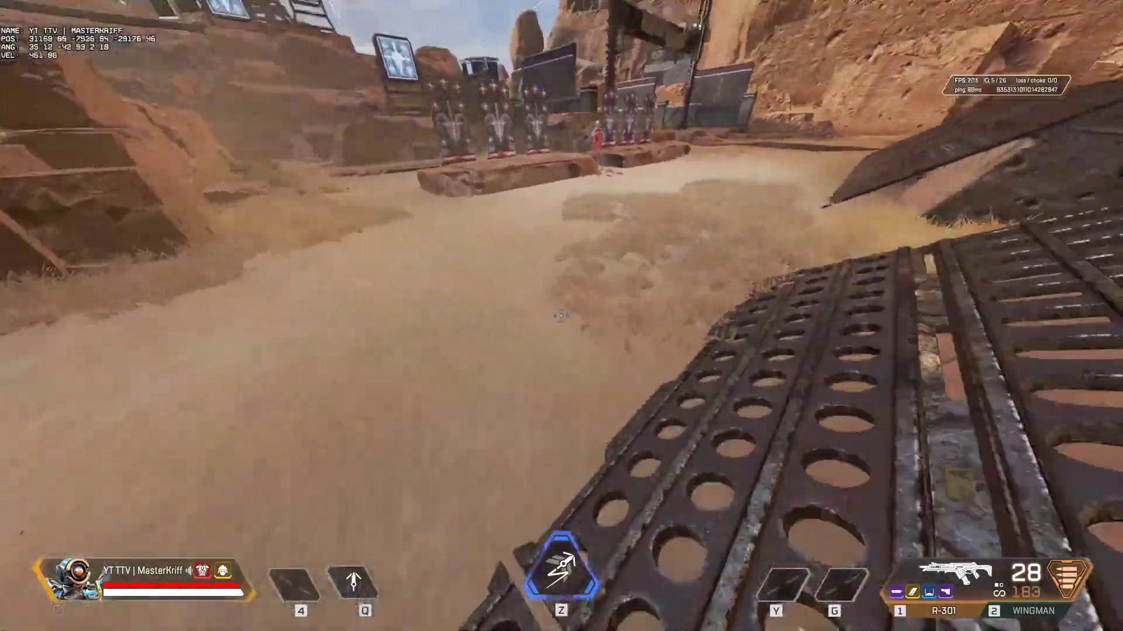
key("w")
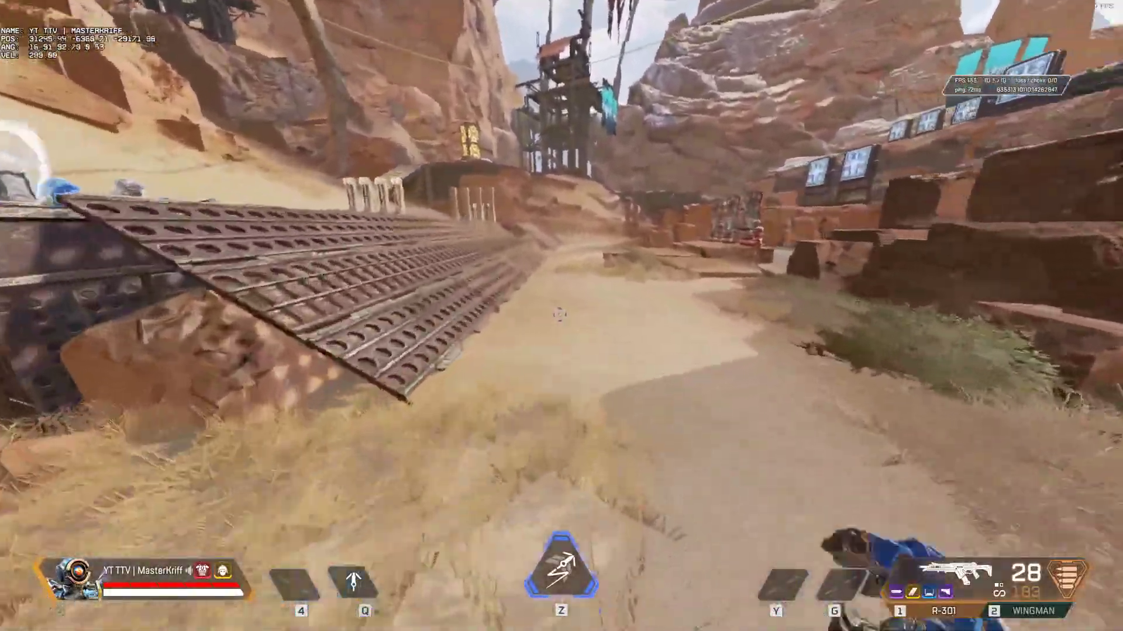
key("w")
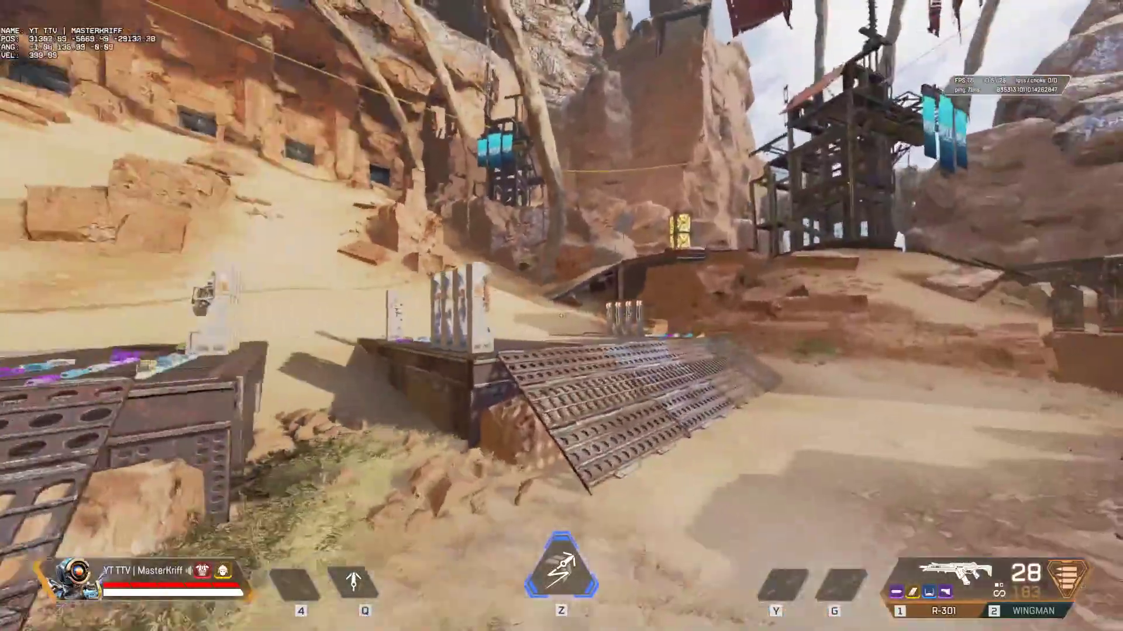
key("d")
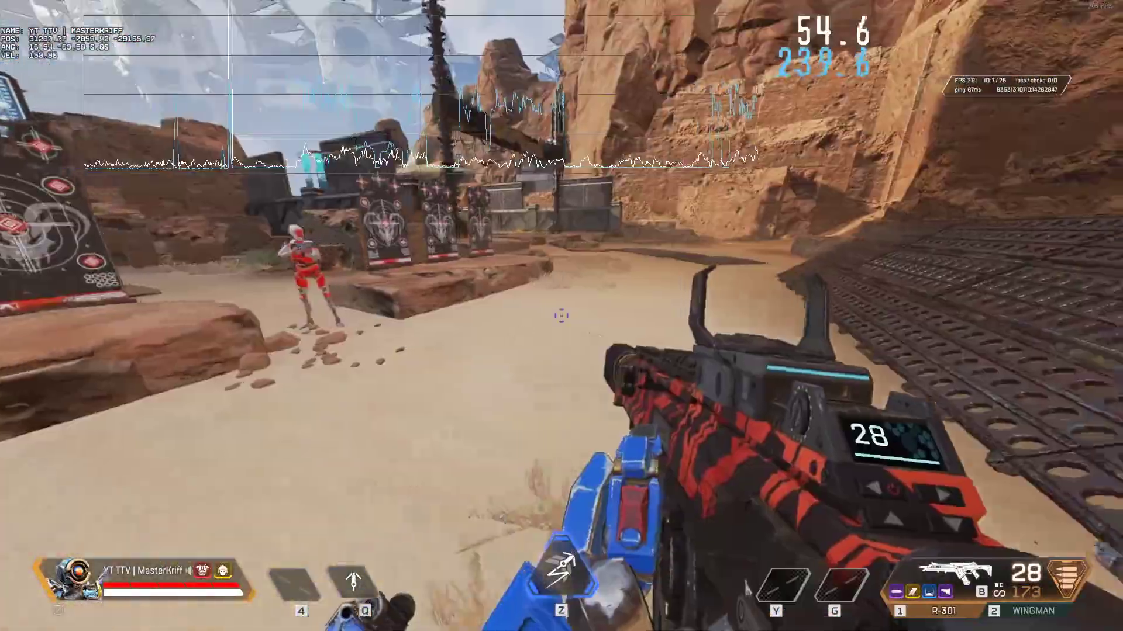
key("w")
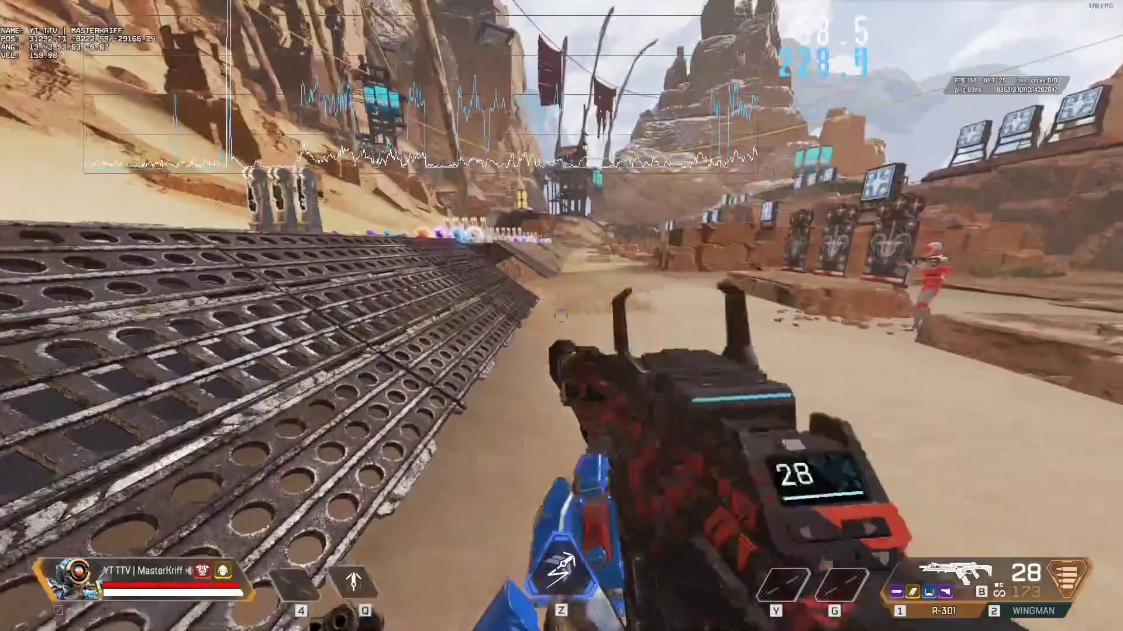
key("w")
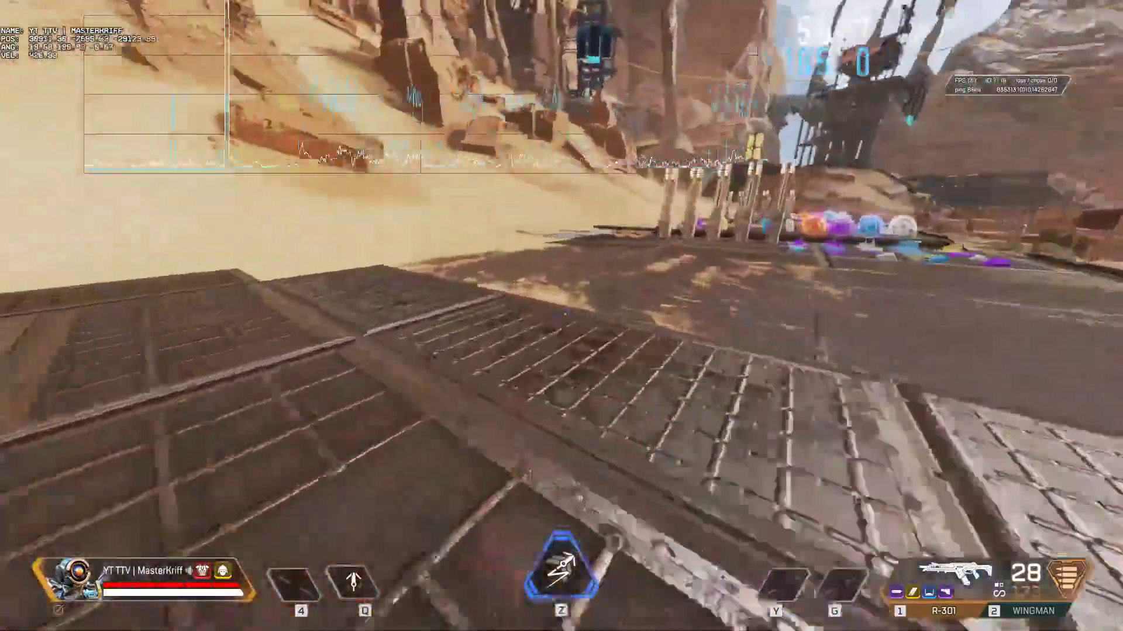
key("w")
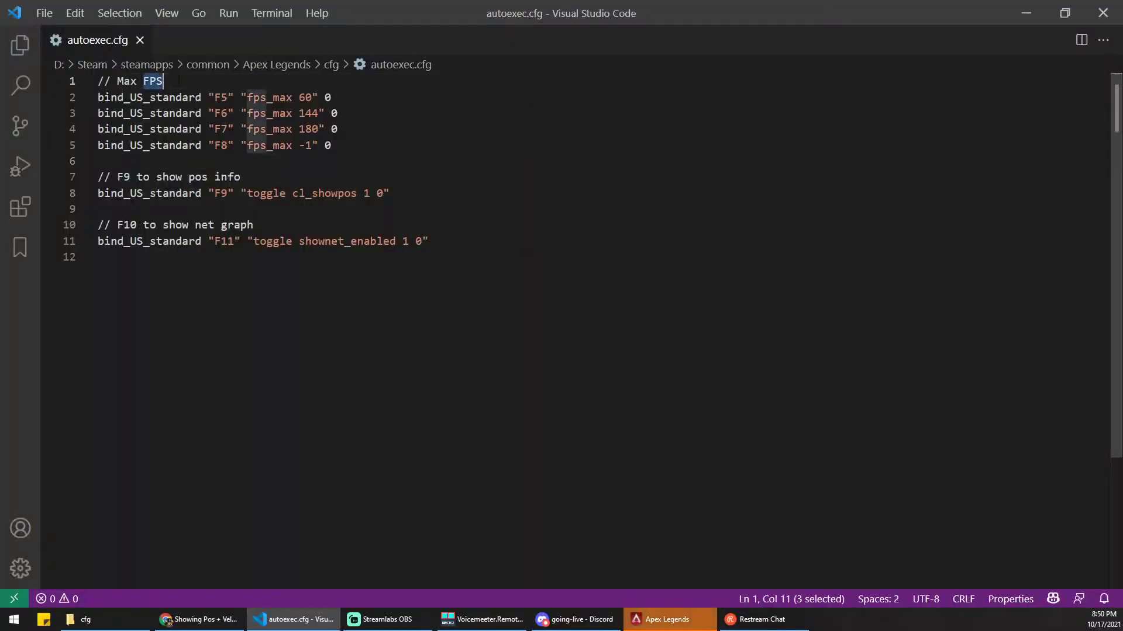
Step: Back in autoexec.cfg in Visual Studio Code, try deleting the whole Max FPS section and undo the deletion
triple_click(179, 80)
left_click(208, 83)
left_click_drag(332, 145, 97, 97)
left_click(150, 81)
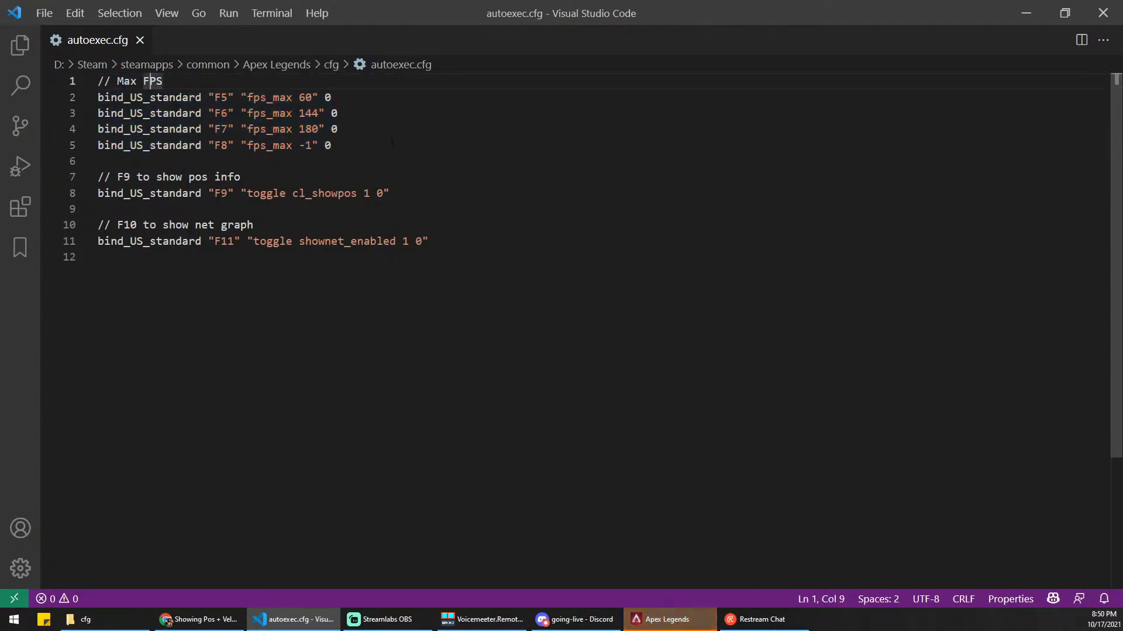
left_click_drag(392, 145, 43, 83)
key("Delete")
key("Delete")
key("Delete")
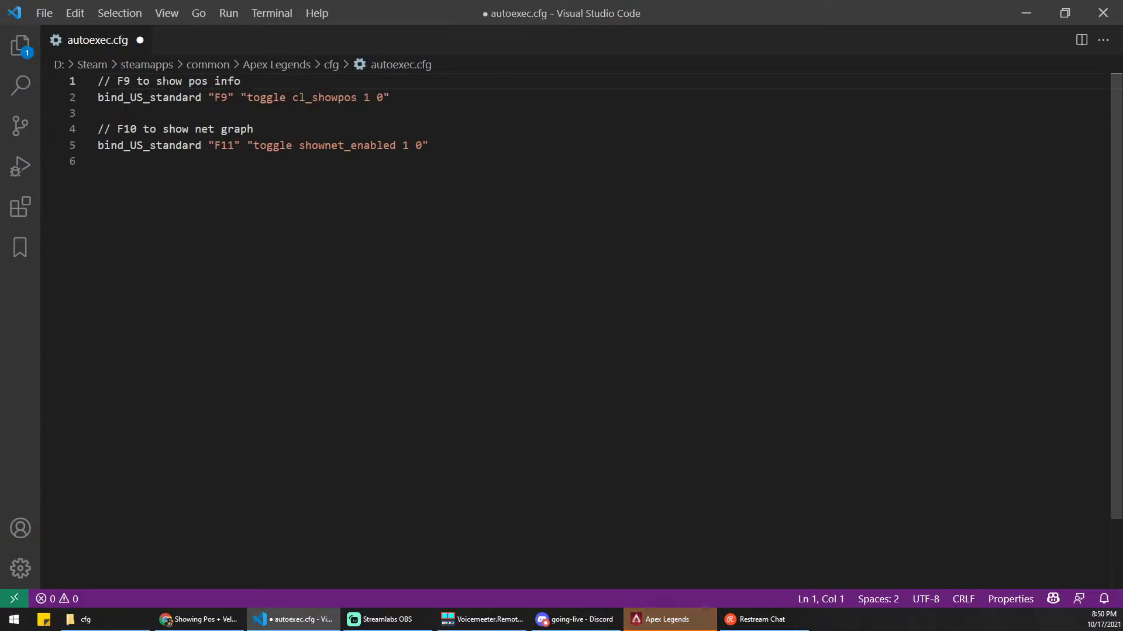
key("ctrl+z")
key("ctrl+z")
key("ctrl+z")
Step: Delete the "// Max FPS" comment line at the start of autoexec.cfg
left_click(130, 98)
left_click_drag(111, 81, 98, 81)
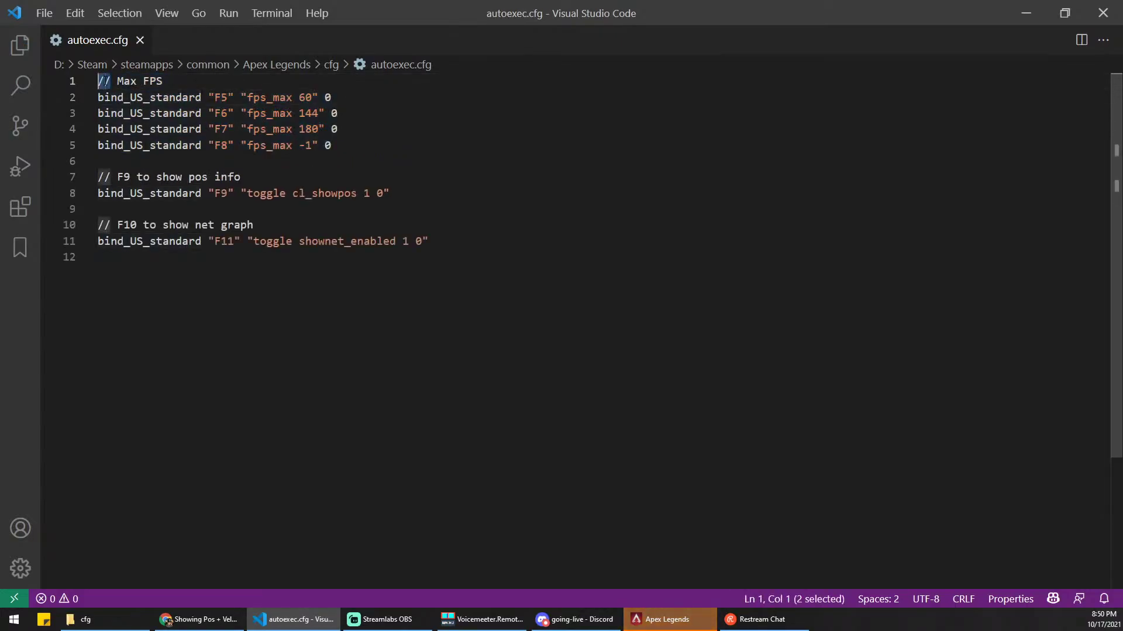
key("Right")
key("End")
key("shift+Home")
key("BackSpace")
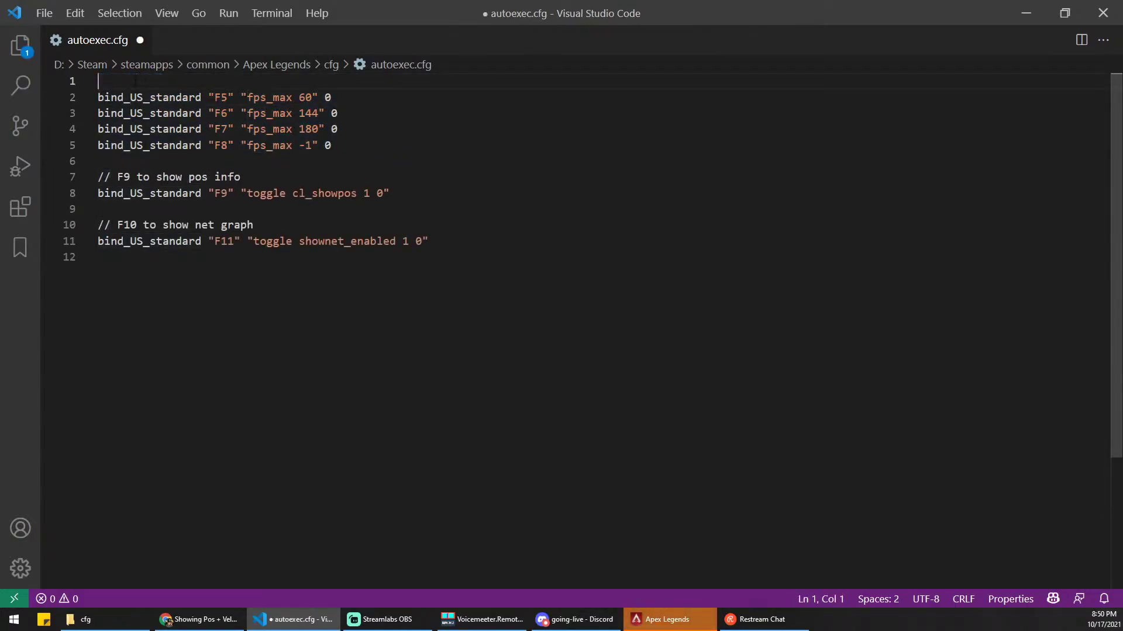
key("Delete")
Step: Delete the F9 and F10 comment lines and the blank lines between the remaining bindings
key("Down")
key("Down")
key("Down")
key("Down")
key("Down")
key("shift+Down")
key("Delete")
key("Down")
key("Down")
key("shift+Down")
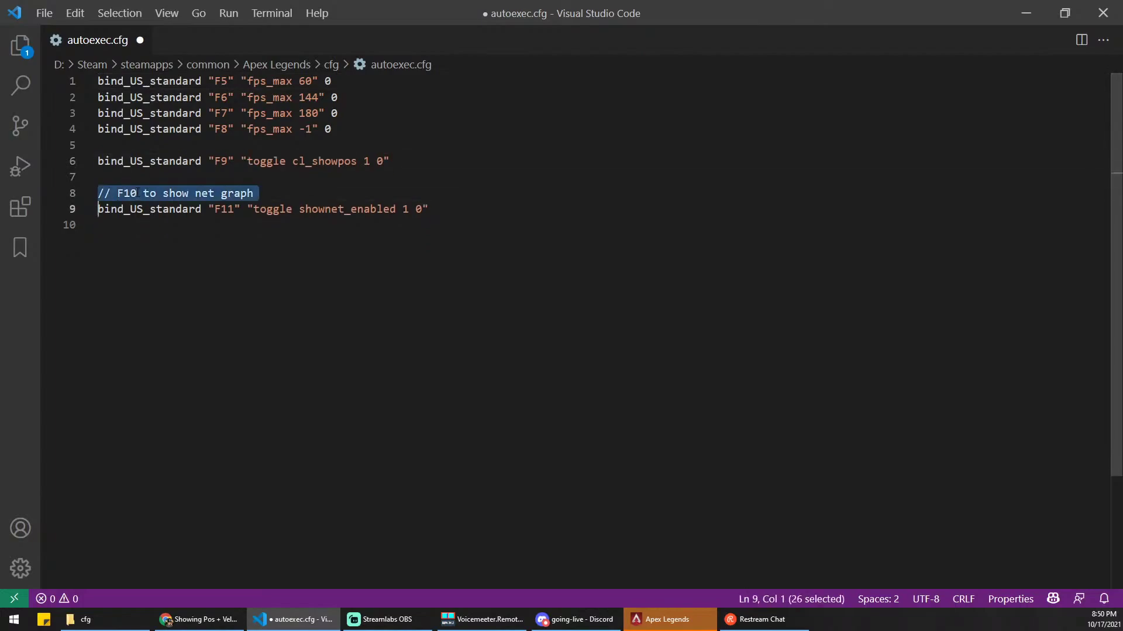
key("Delete")
key("Delete")
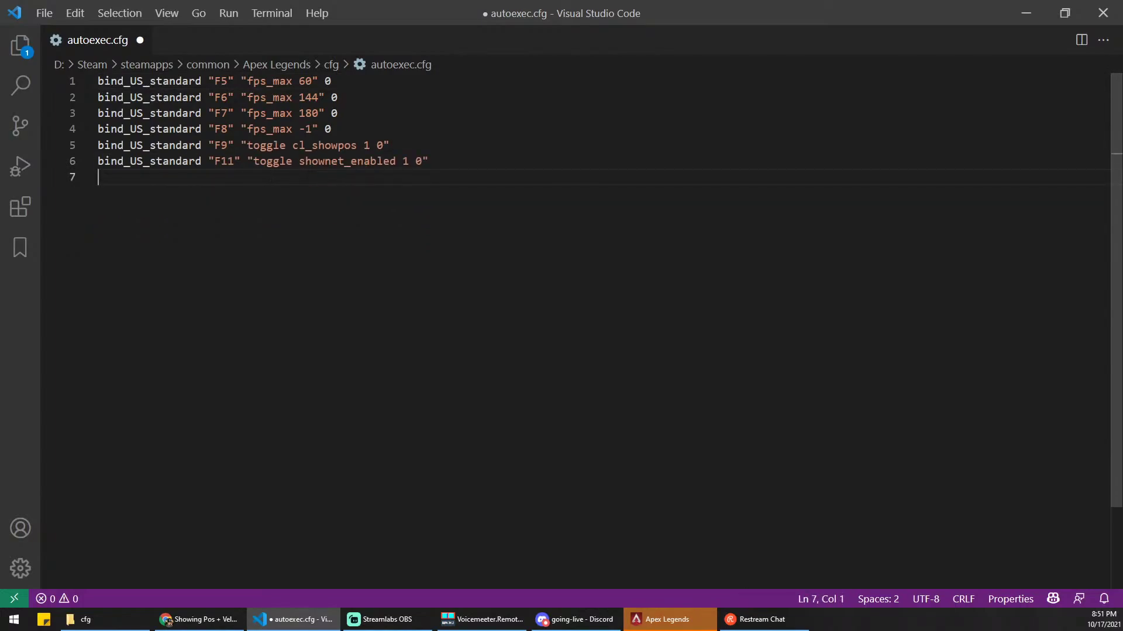
Step: Try deleting the four fps_max bindings for F5 to F8 and undo the deletion
key("Up")
key("Up")
key("Up")
key("End")
left_click_drag(468, 162, 96, 97)
left_click(305, 129)
left_click_drag(337, 129, 97, 80)
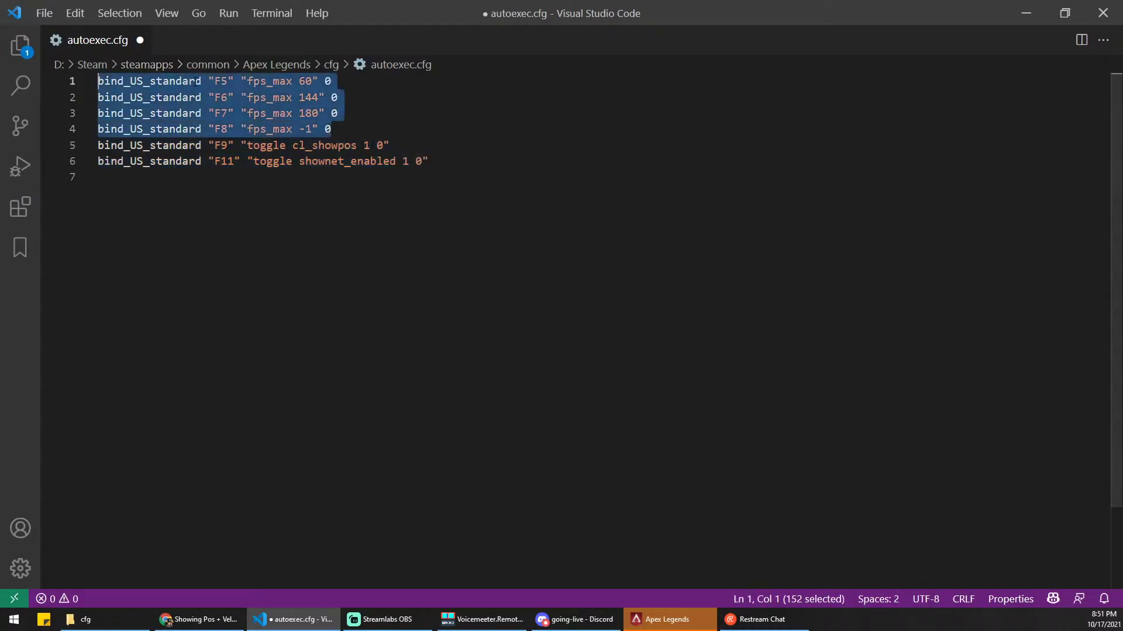
key("Delete")
key("Delete")
key("ctrl+z")
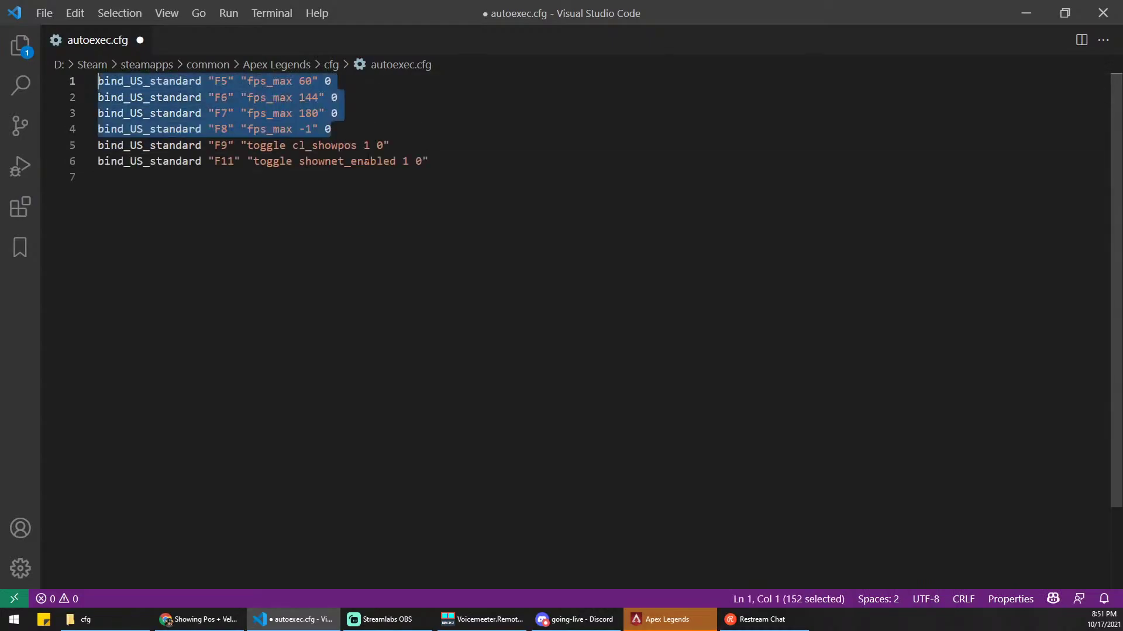
Step: Undo the removal of the comment and blank lines in autoexec.cfg
key("Right")
key("ctrl+z")
key("ctrl+z")
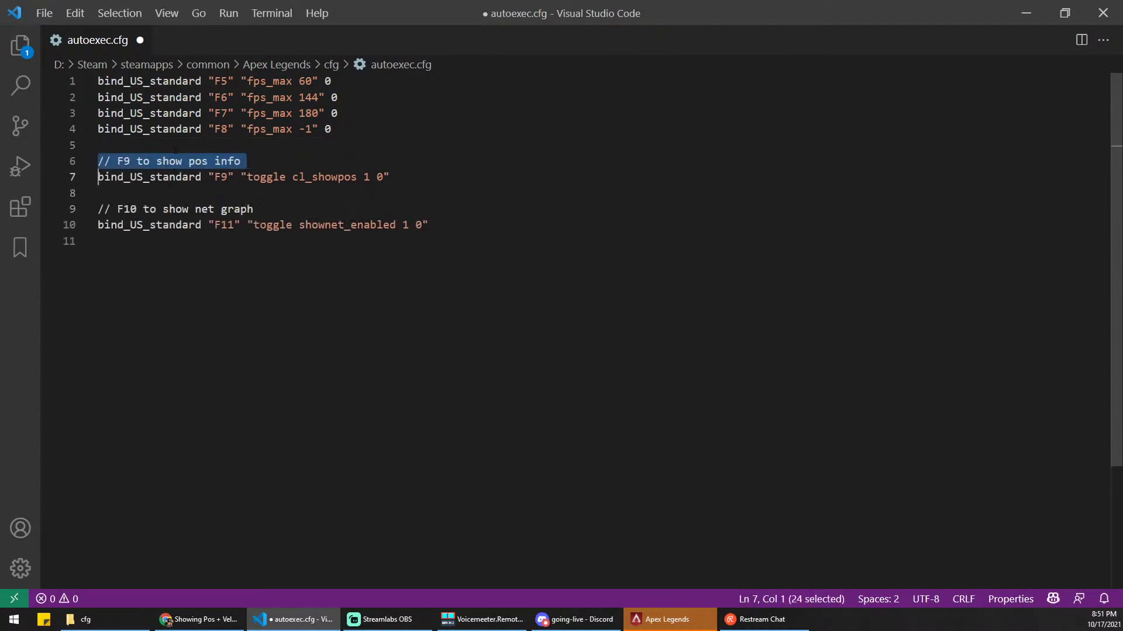
key("ctrl+z")
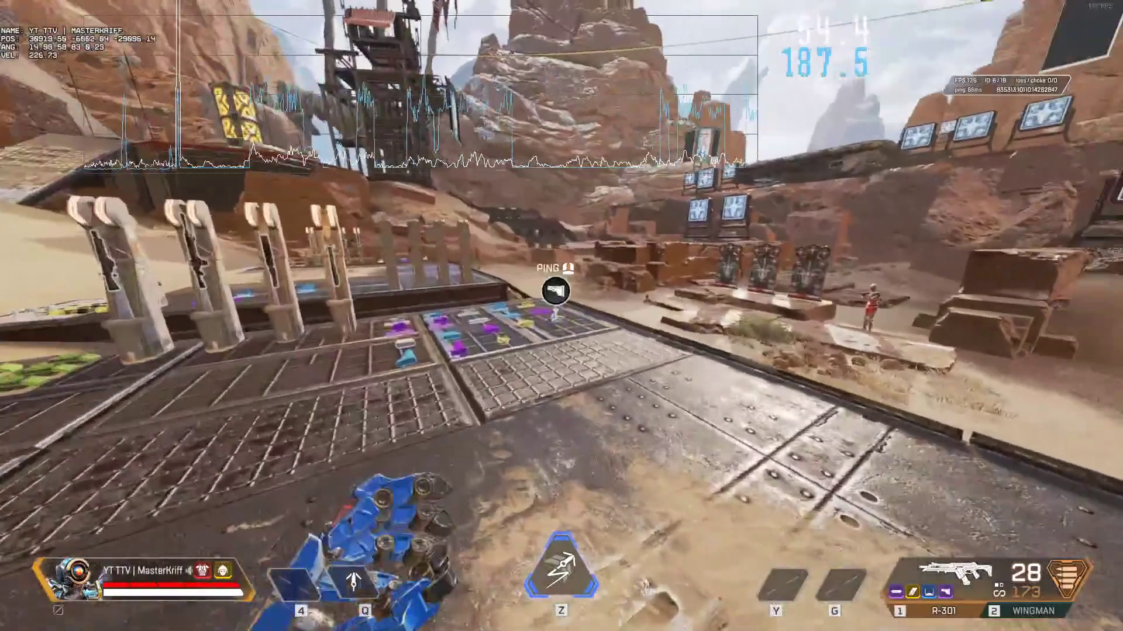
Step: Walk through the Apex Legends firing range with the position display and net graph on
key("w")
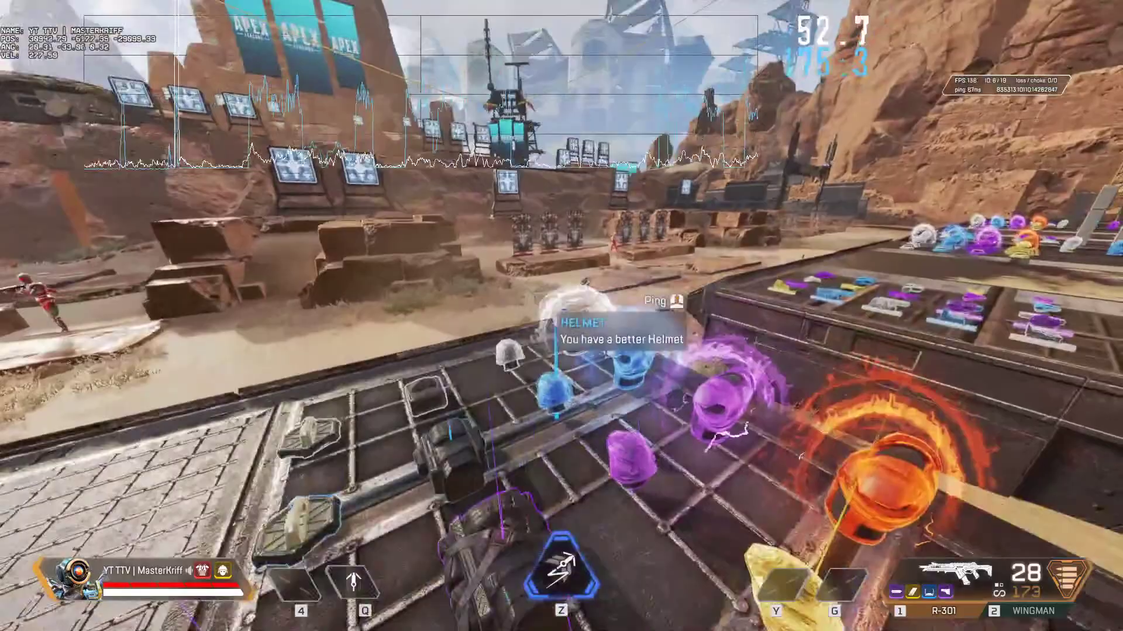